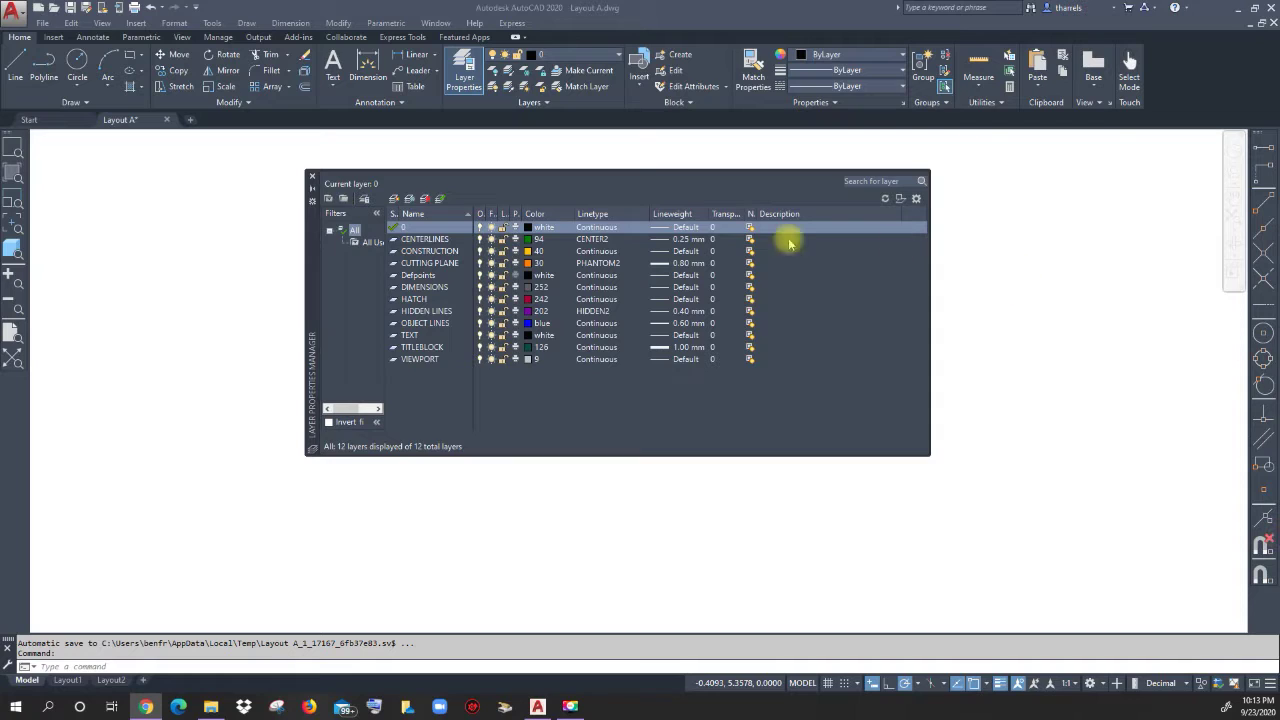
Close the layer properties manager and make OBJECT LINES the current layer.
click(313, 180)
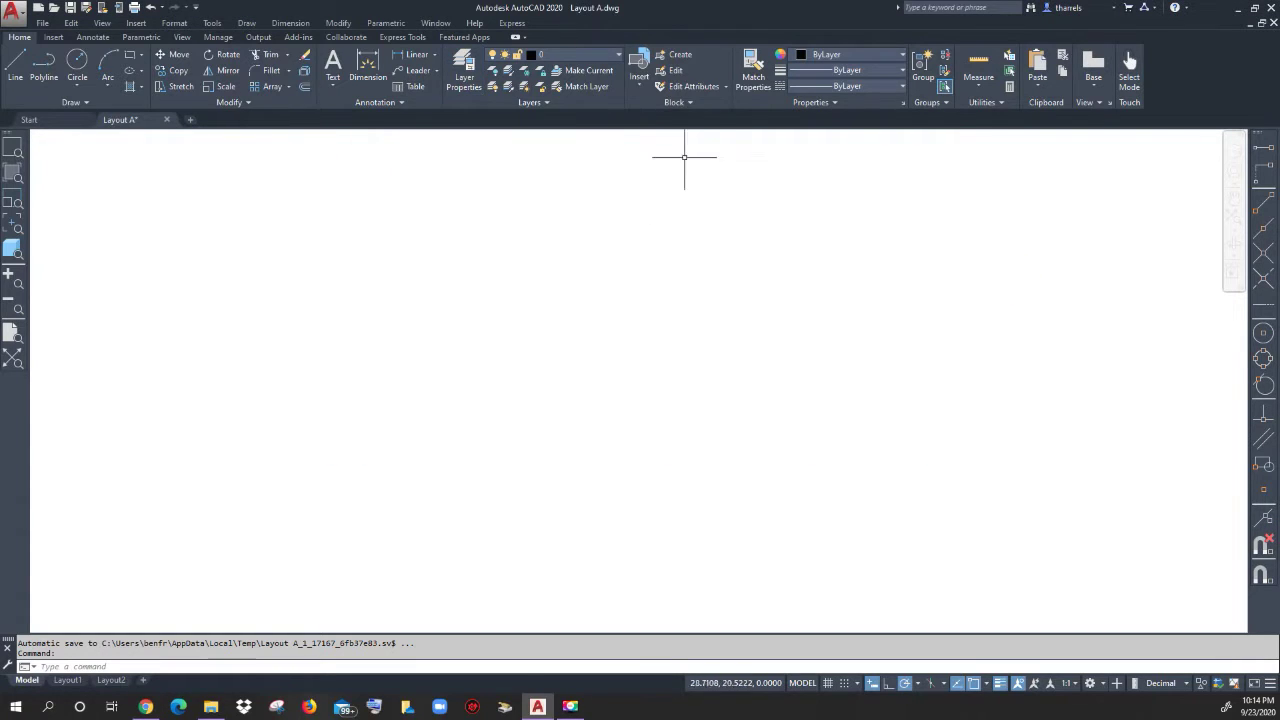
click(620, 58)
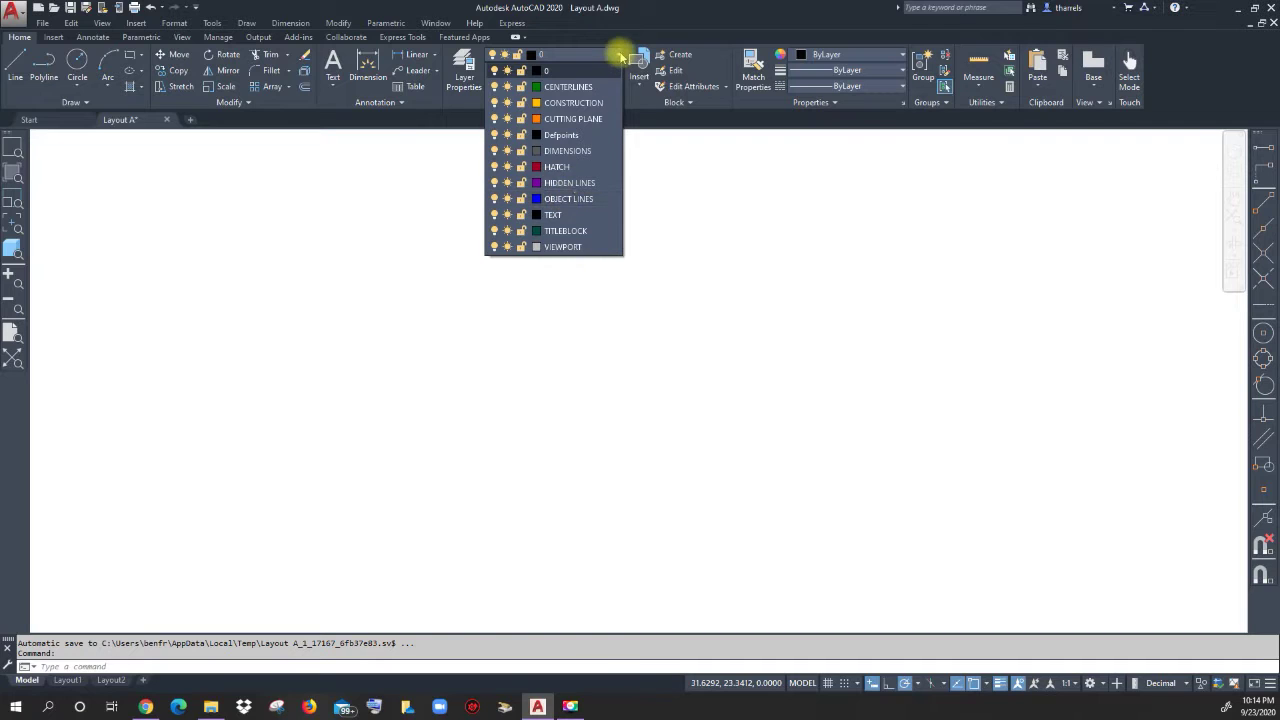
click(583, 200)
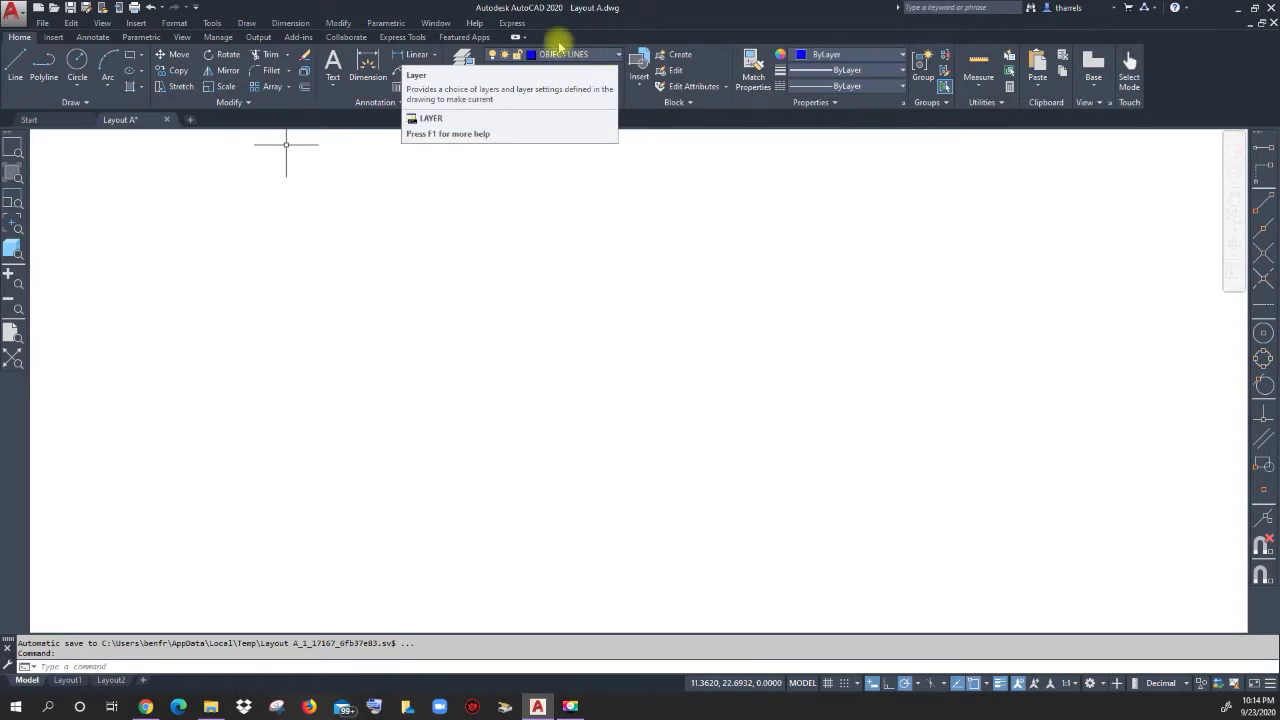
Draw a zigzag of four connected lines in the empty drawing area, starting with a horizontal line.
click(15, 65)
click(274, 212)
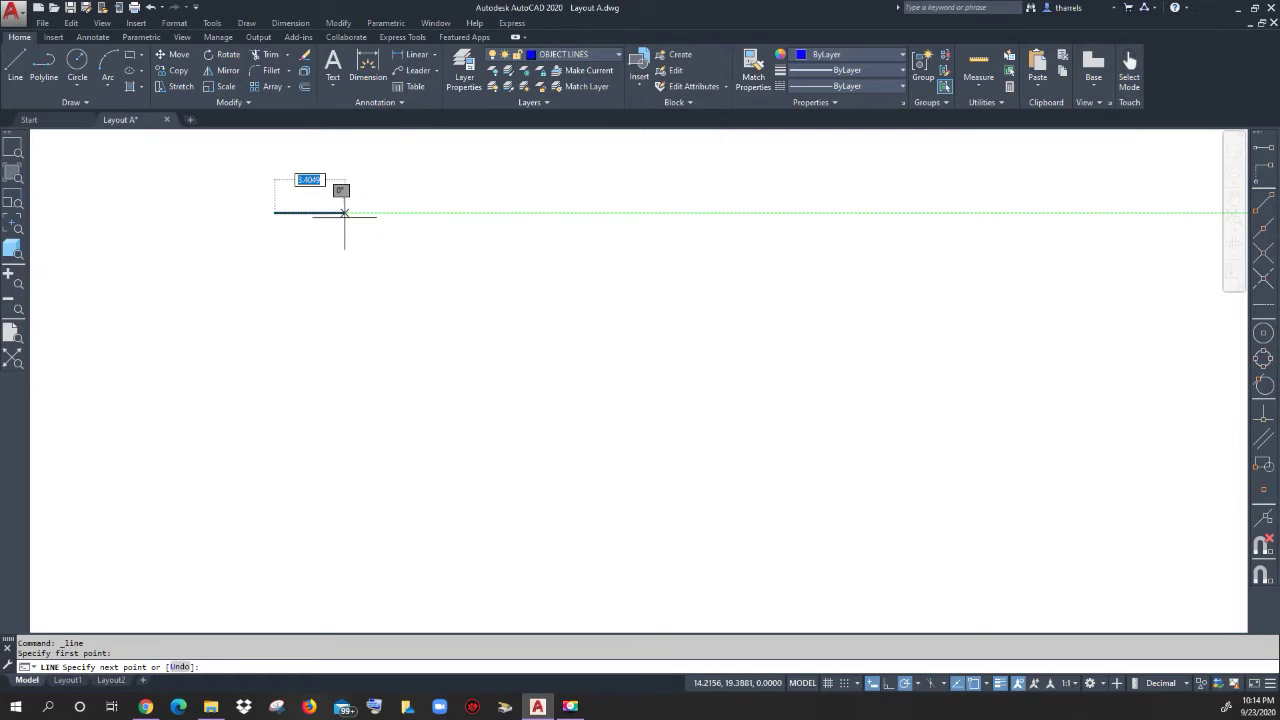
click(434, 212)
click(291, 293)
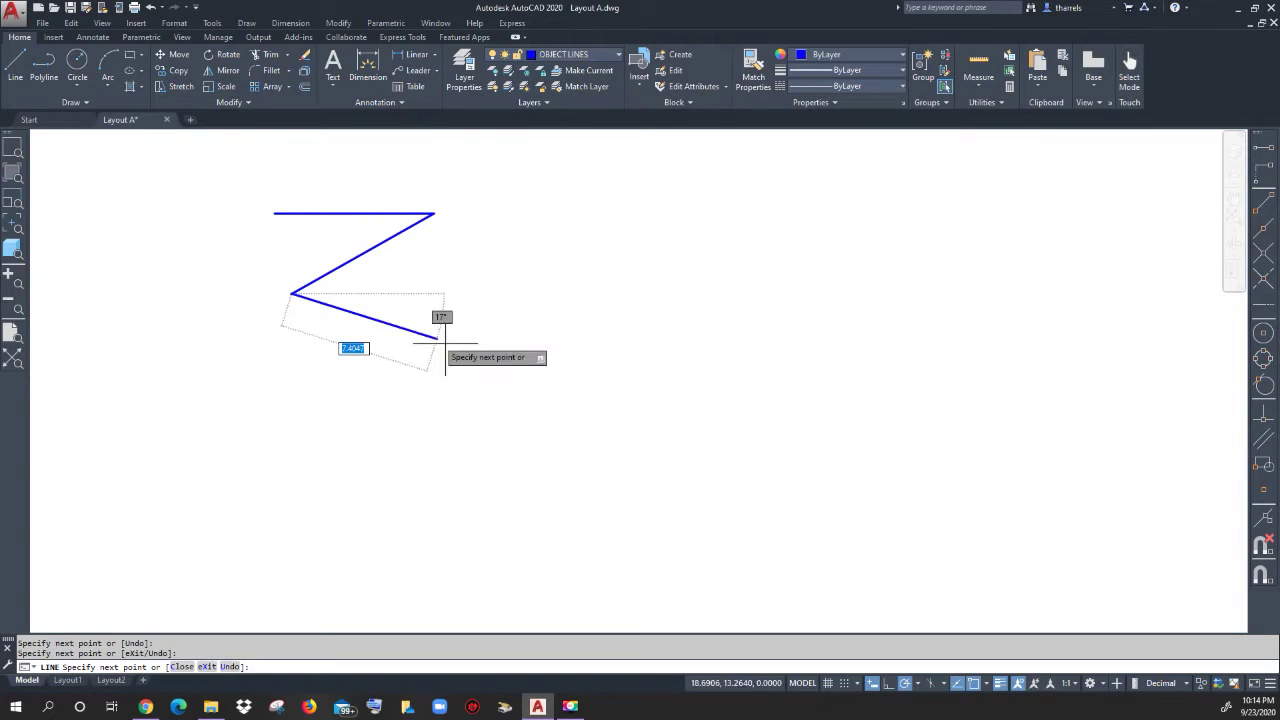
click(452, 346)
click(282, 414)
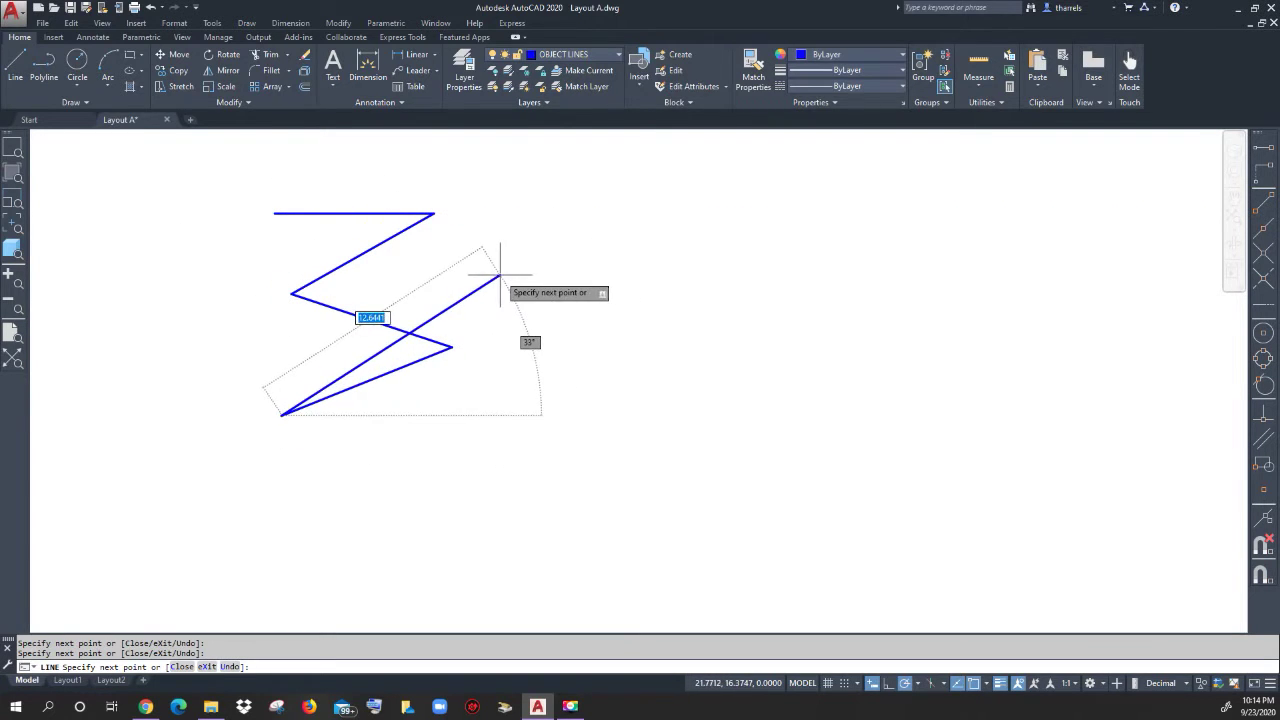
right_click(500, 275)
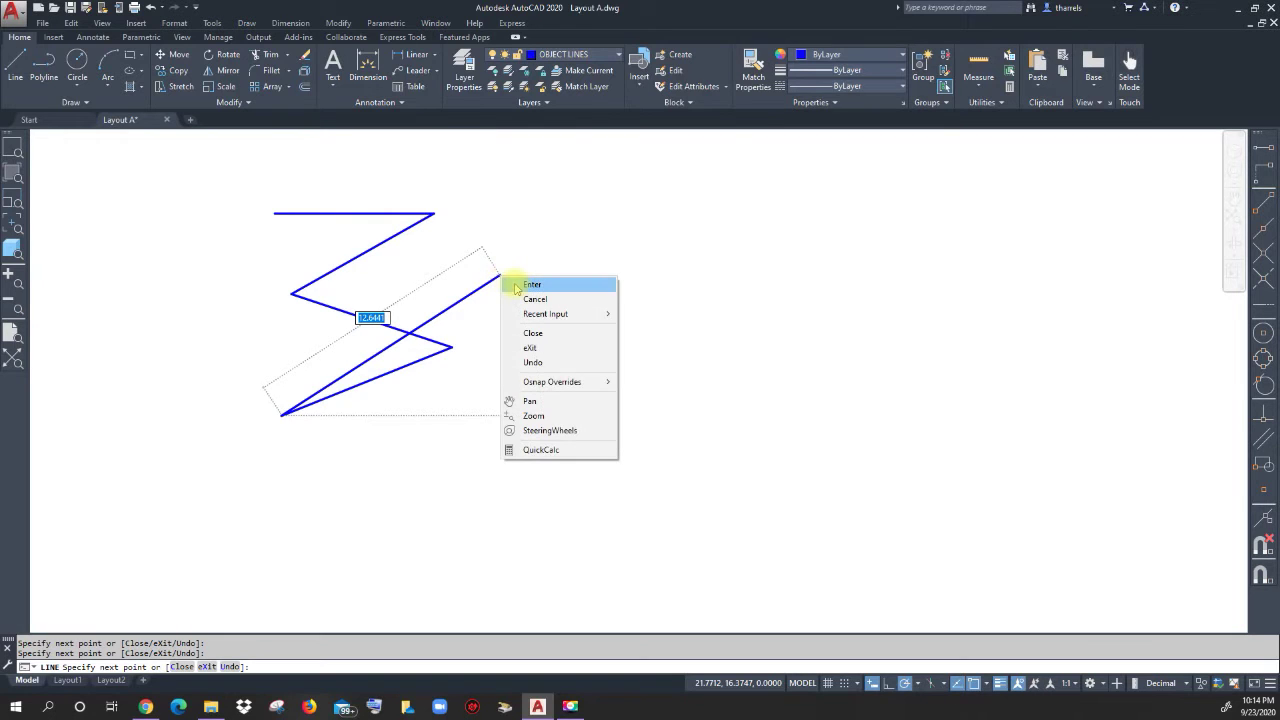
click(516, 287)
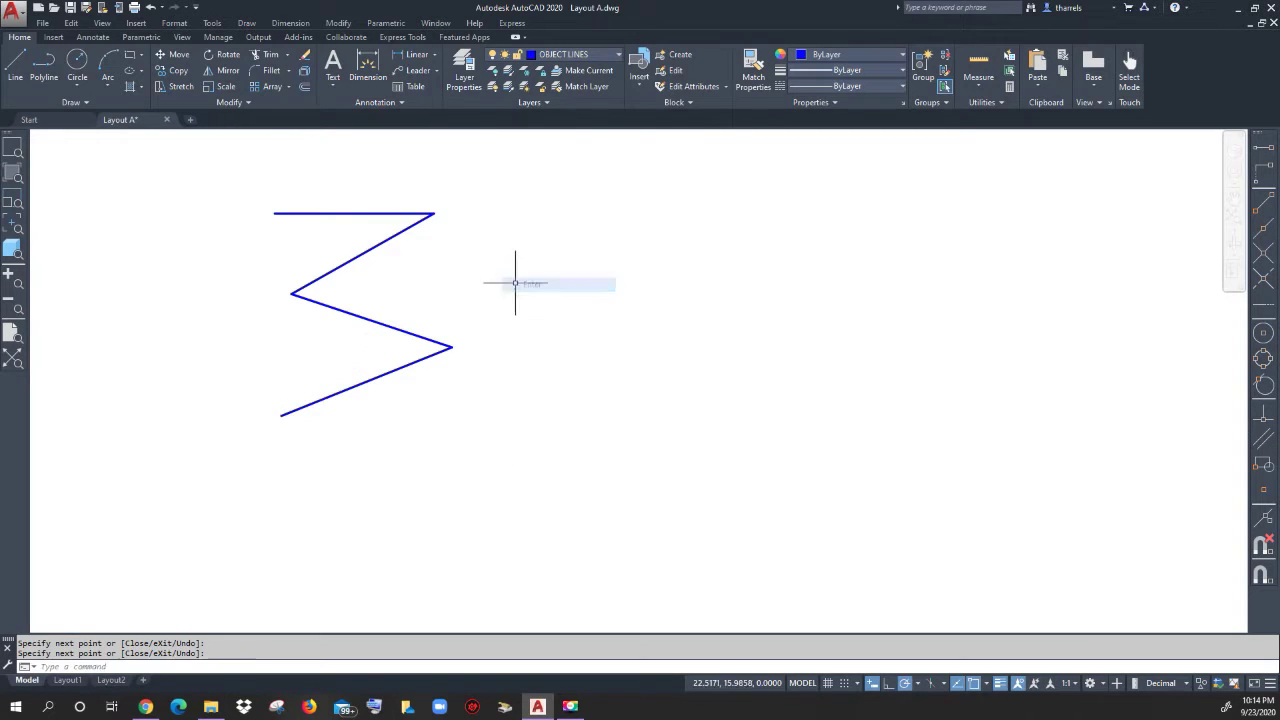
Make CUTTING PLANE the current layer and draw a circle beside the blue zigzag.
click(619, 57)
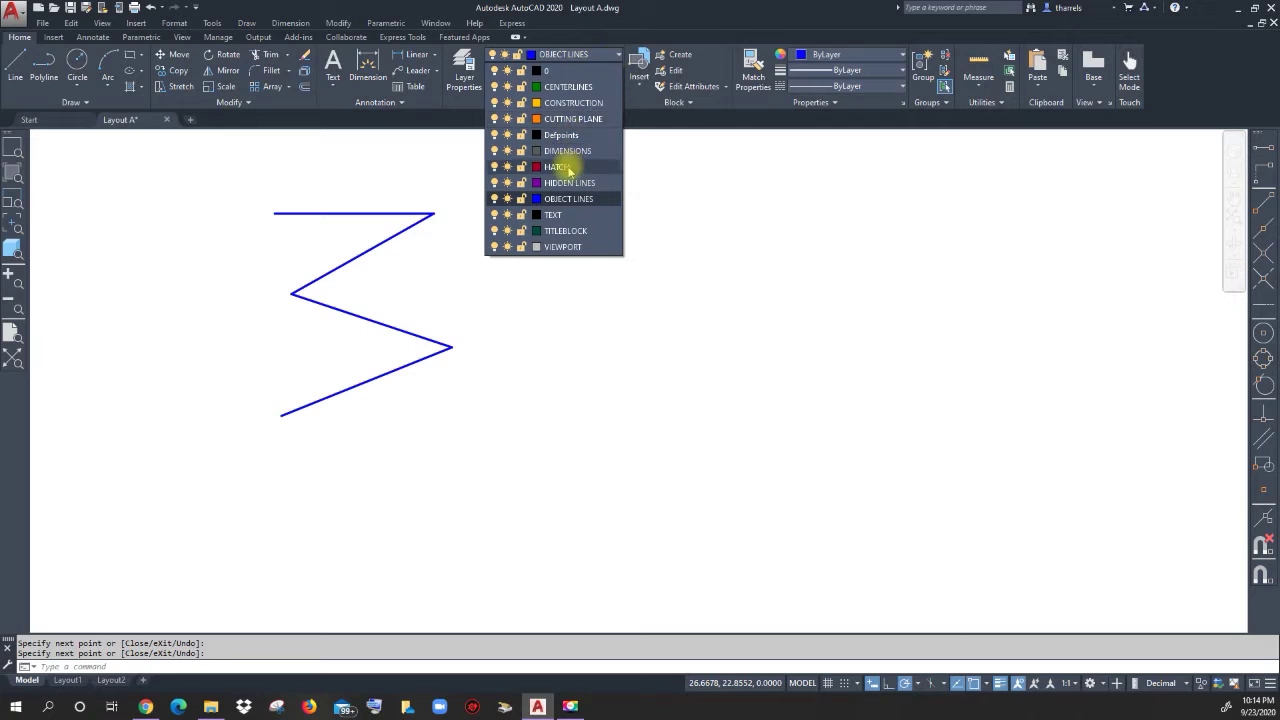
click(566, 118)
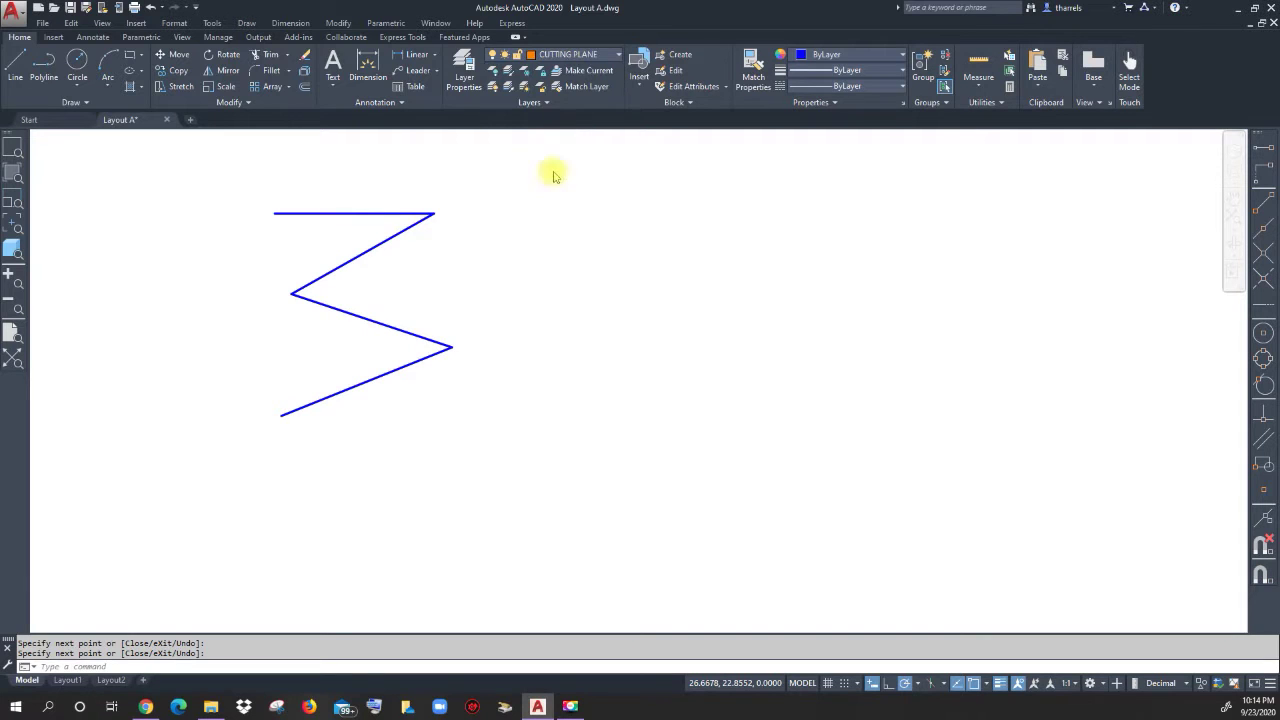
click(77, 60)
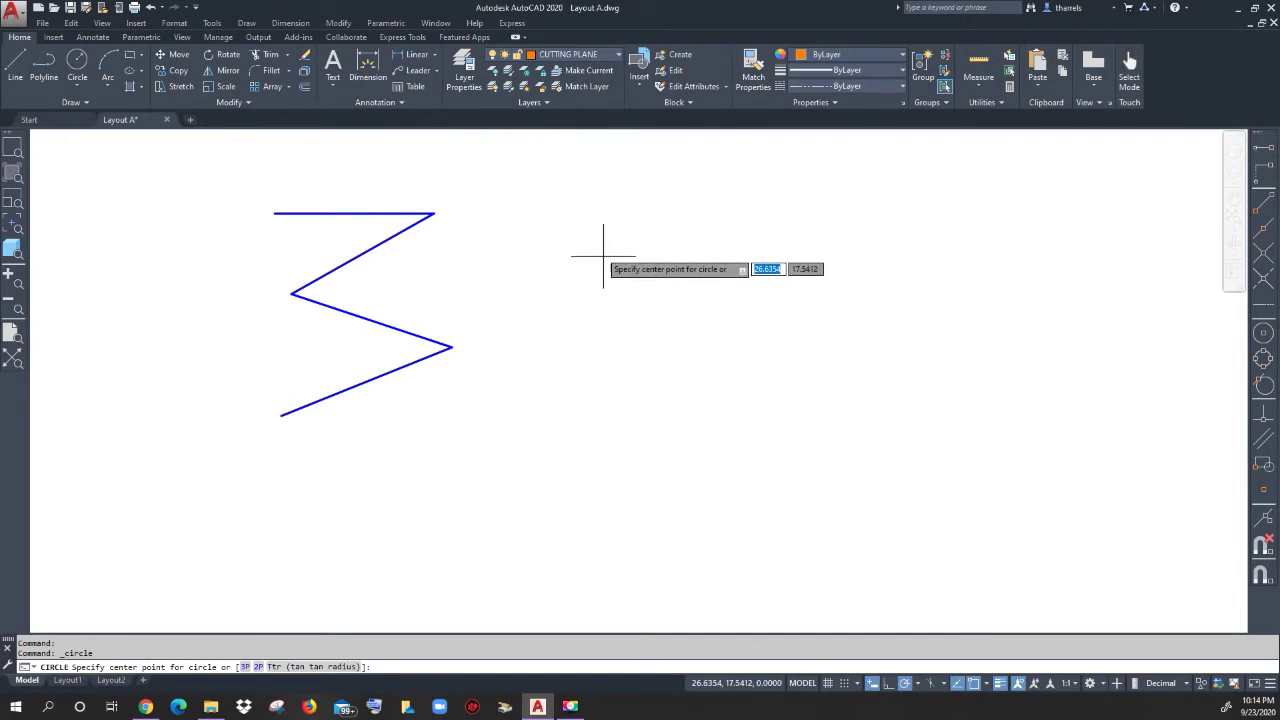
click(603, 262)
click(673, 295)
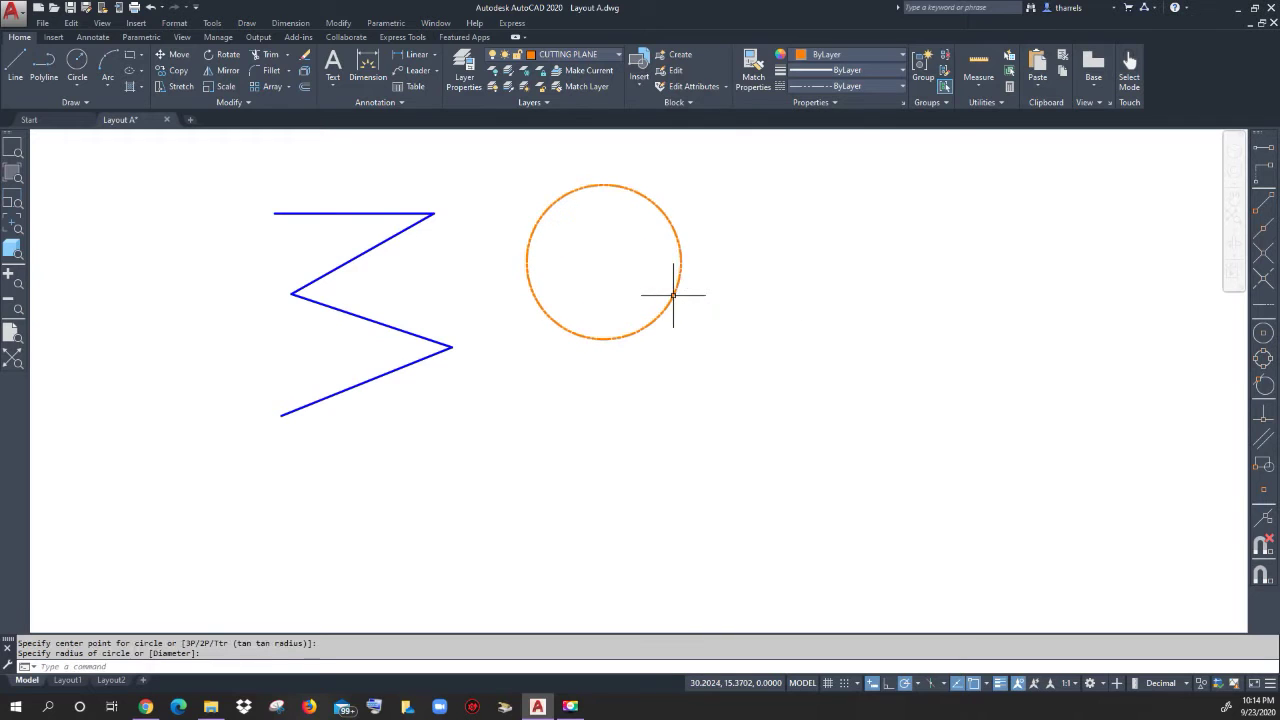
Draw a two-segment V-shaped polyline on the CUTTING PLANE layer, with its second segment ending inside the circle.
scroll(507, 253, up, 6)
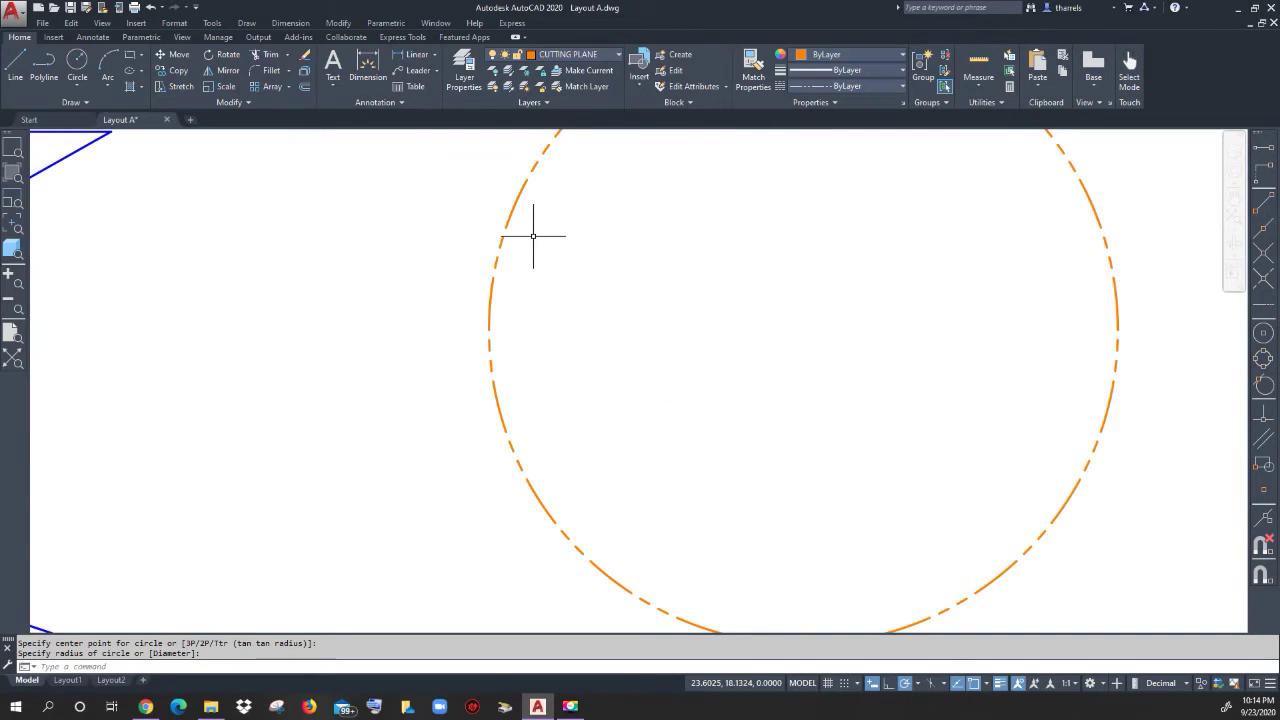
scroll(533, 236, down, 2)
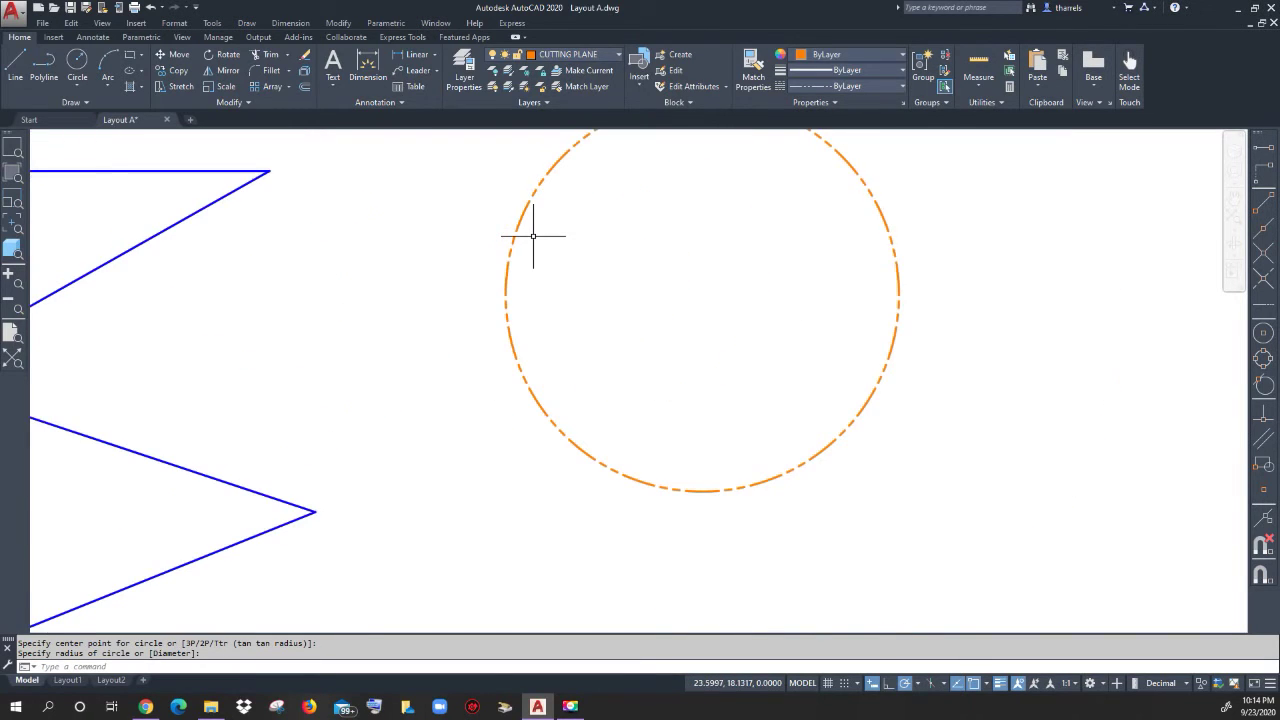
scroll(533, 236, down, 2)
click(42, 66)
click(427, 279)
click(634, 458)
click(666, 281)
right_click(666, 281)
click(725, 306)
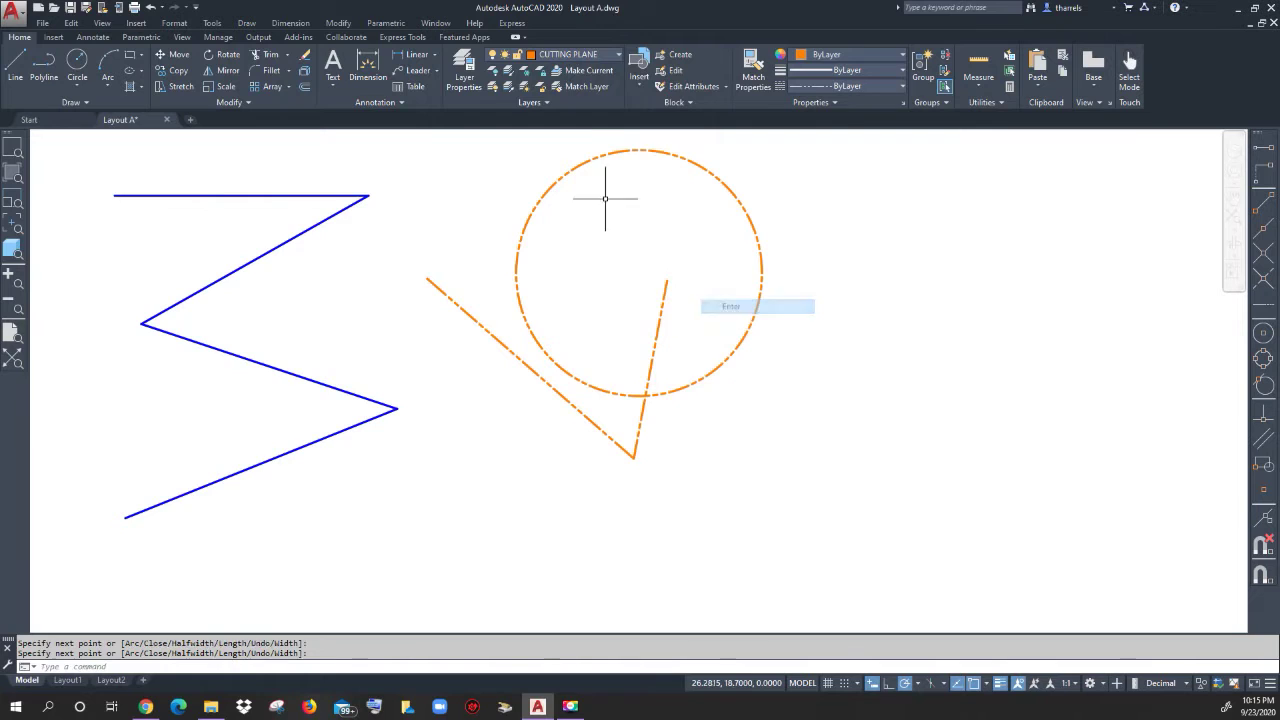
Make CENTERLINES the current layer and draw a two-segment polyline crossing the orange circle and back.
click(612, 54)
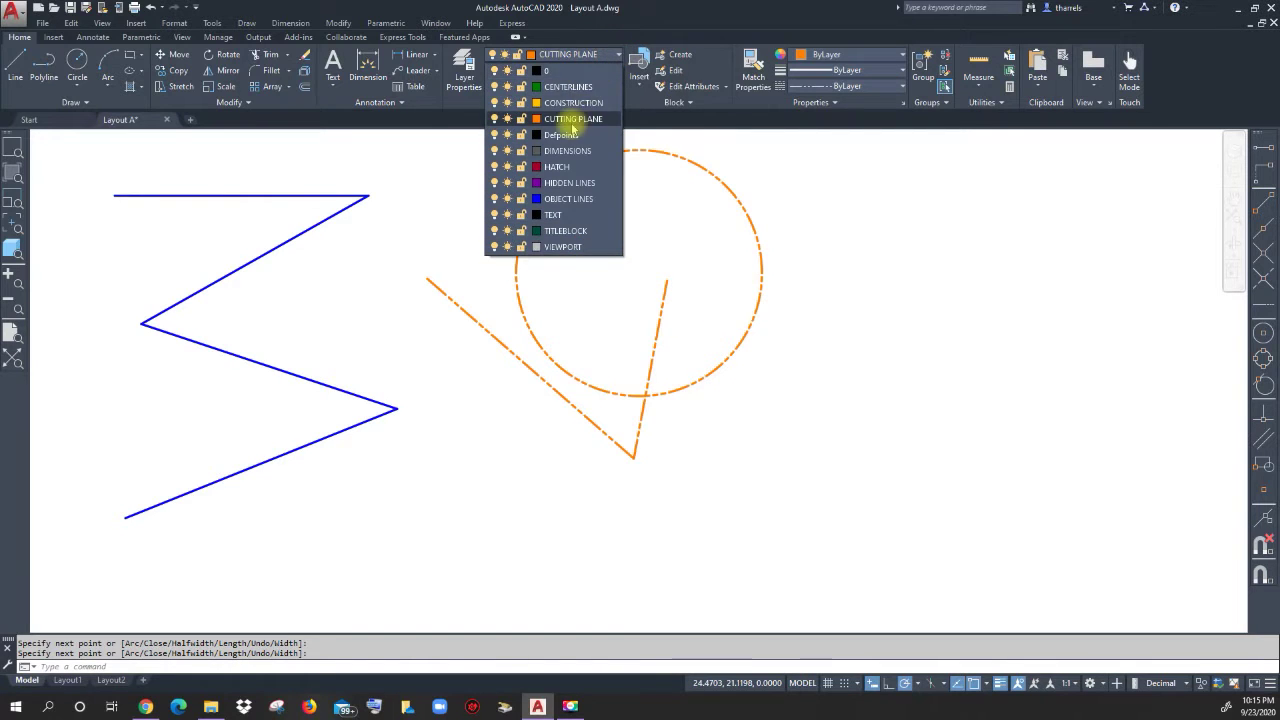
click(562, 88)
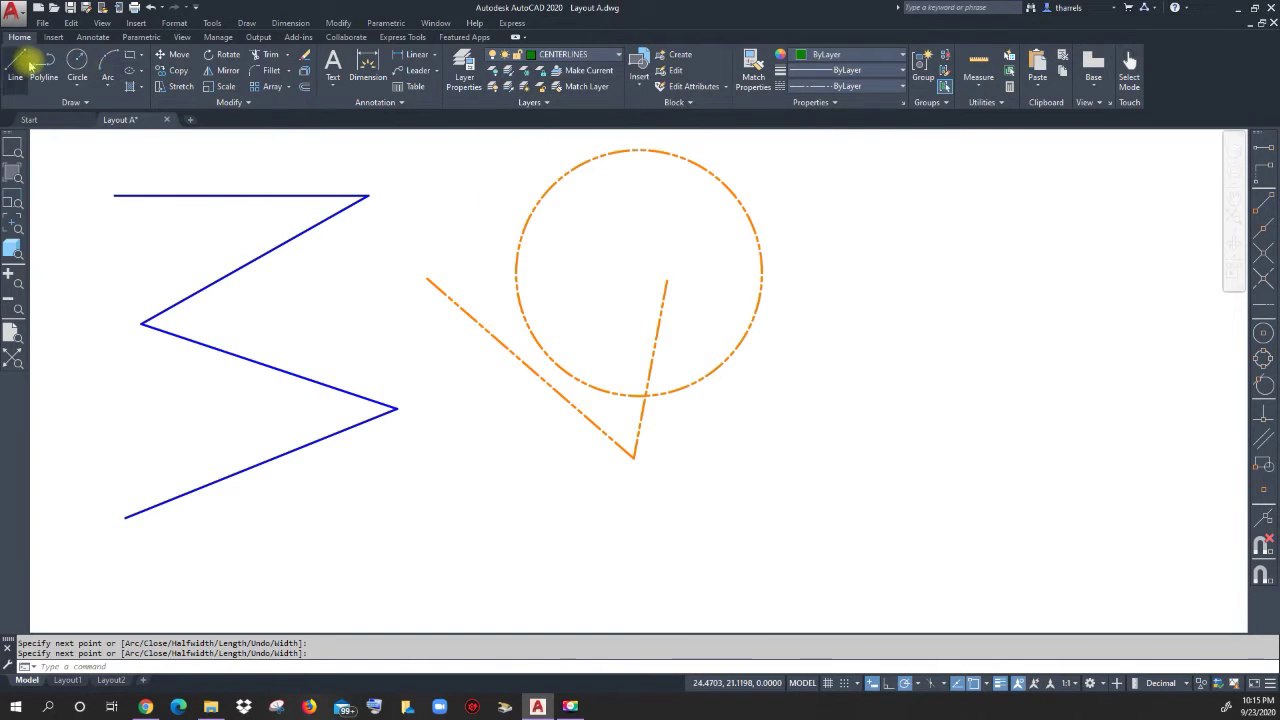
click(436, 175)
key(Escape)
click(43, 65)
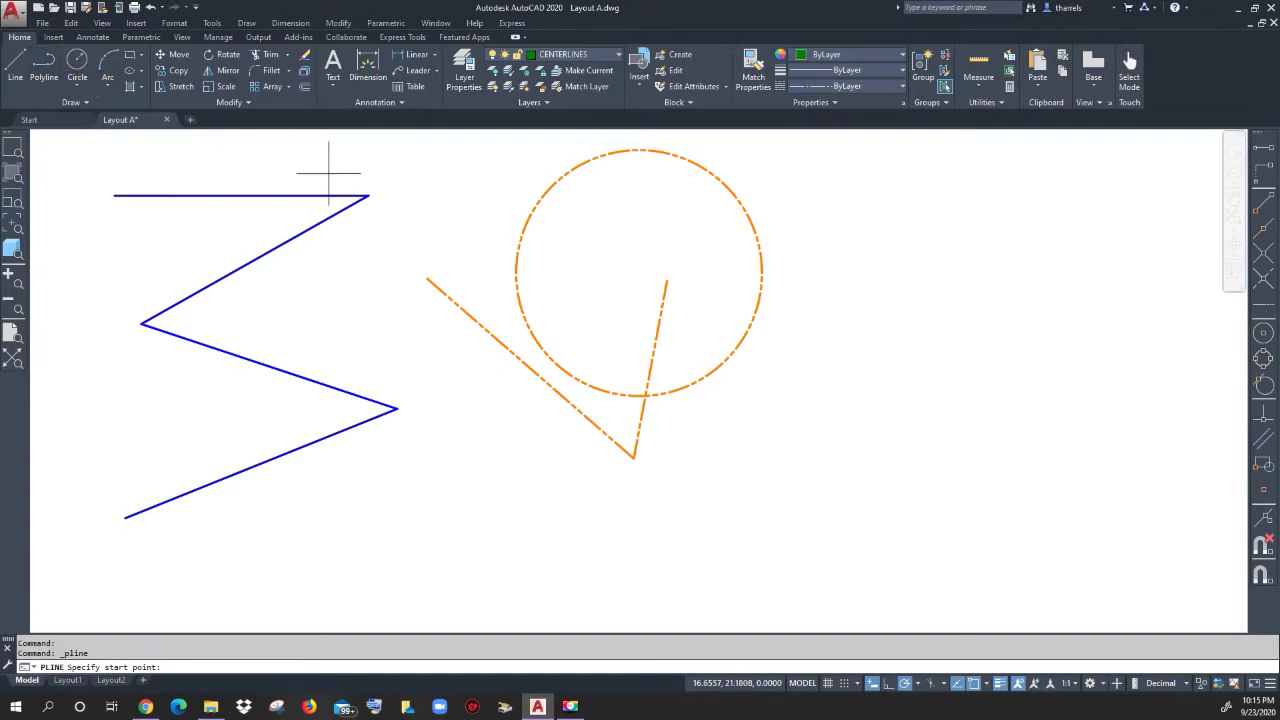
click(400, 185)
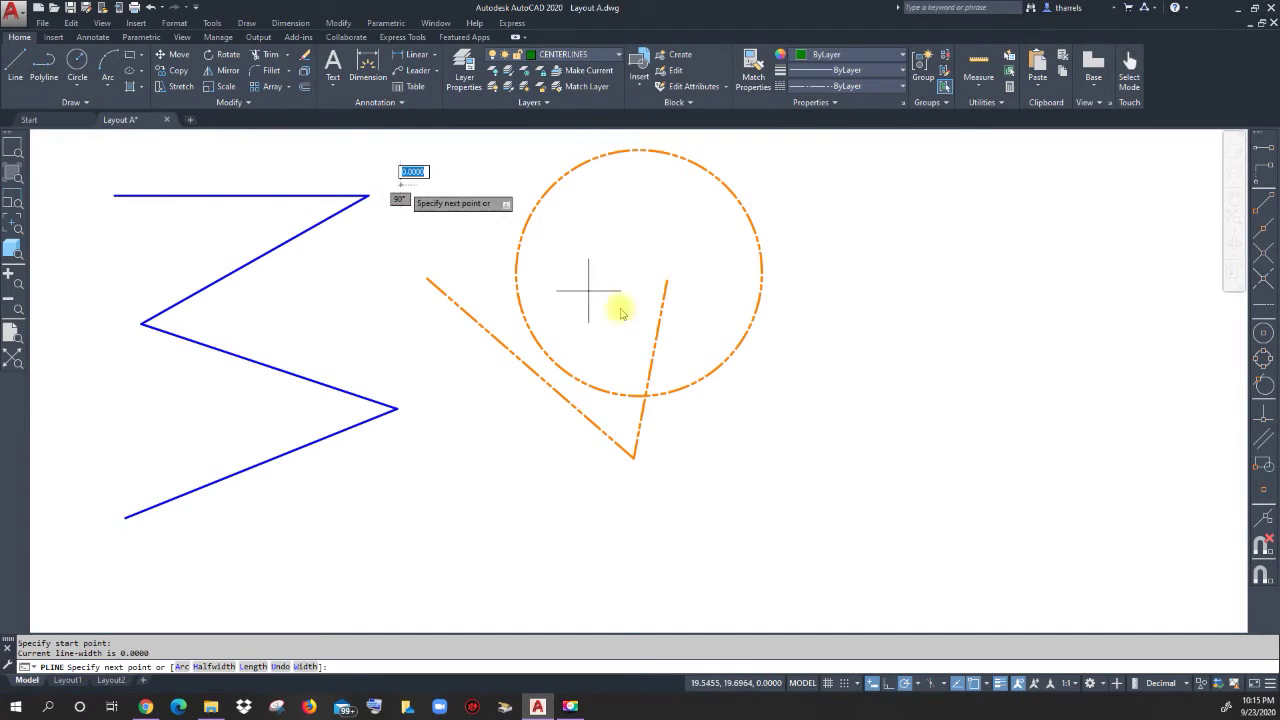
click(868, 368)
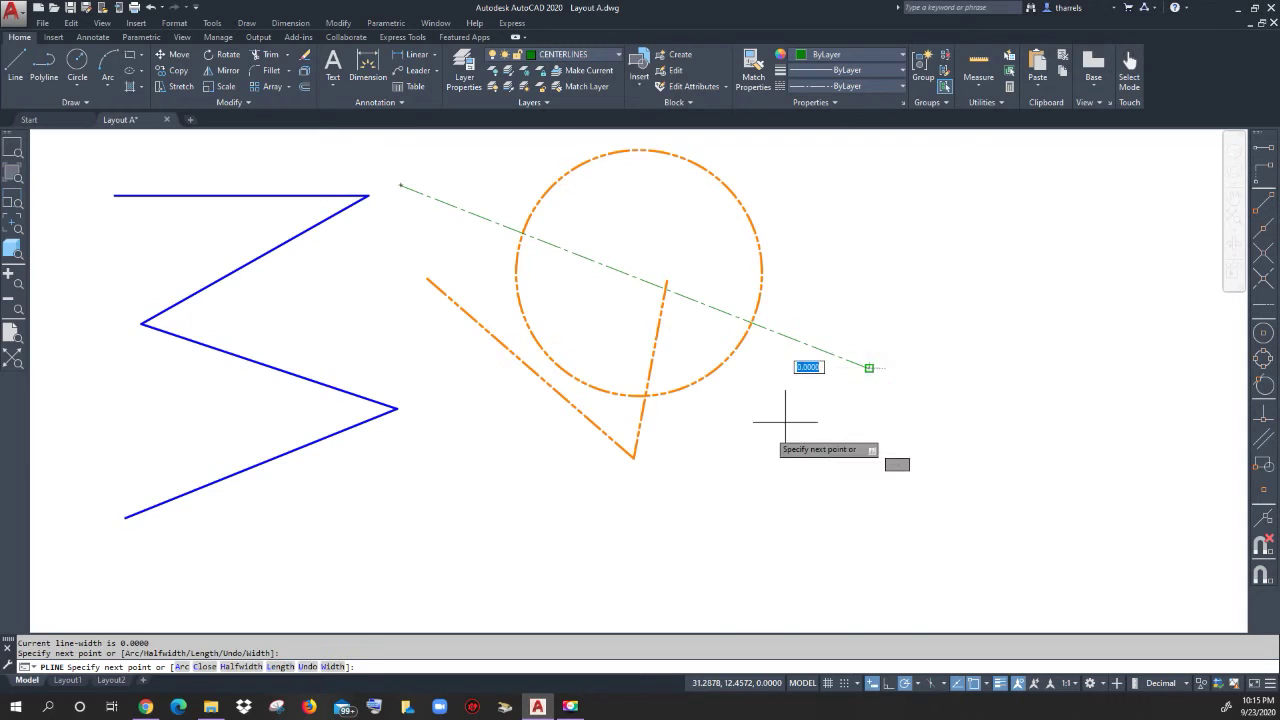
click(331, 354)
right_click(536, 323)
click(566, 329)
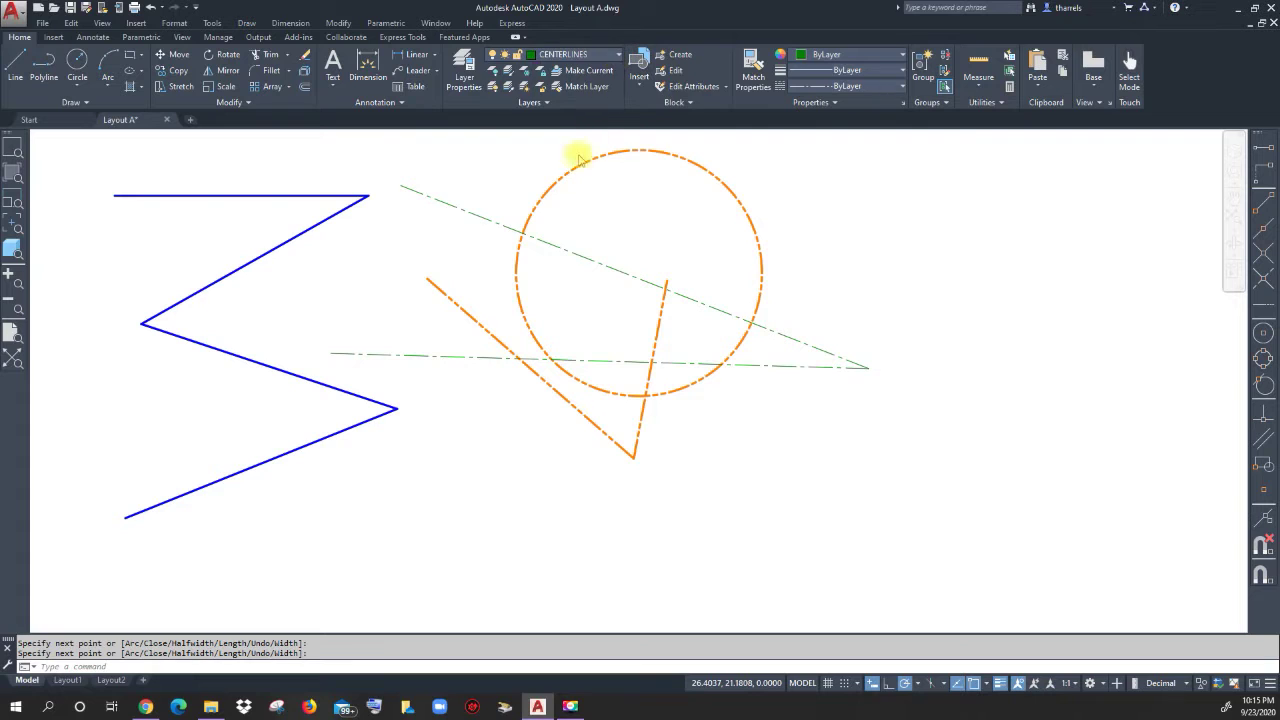
Make TITLEBLOCK the current layer and draw a four-segment zigzag polyline that passes through the centerline polyline's corner.
click(580, 54)
click(562, 230)
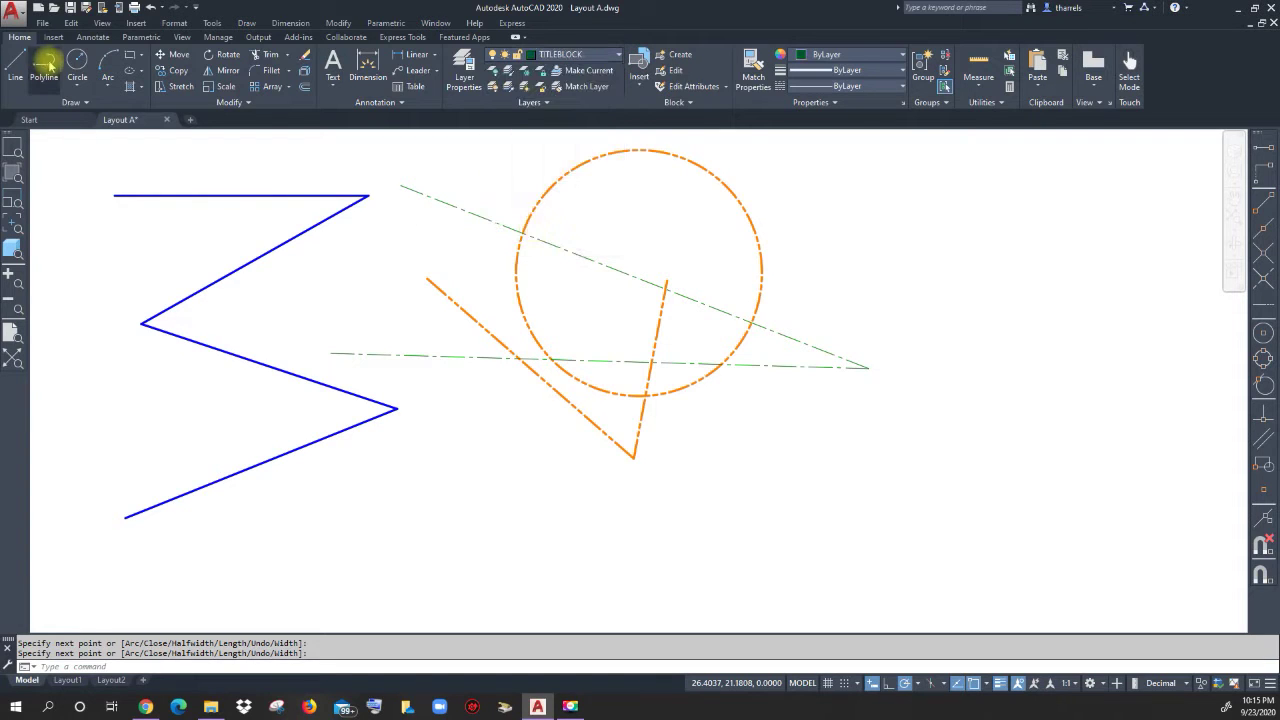
click(983, 218)
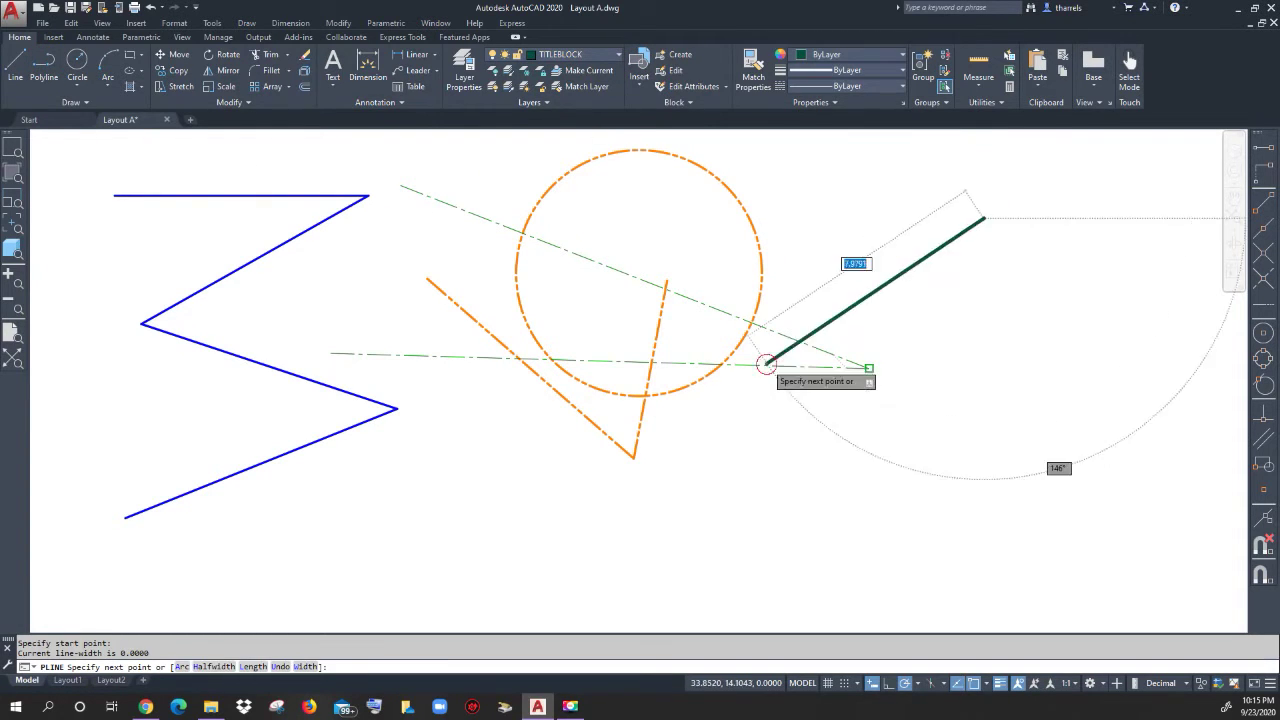
click(868, 367)
click(655, 244)
click(748, 491)
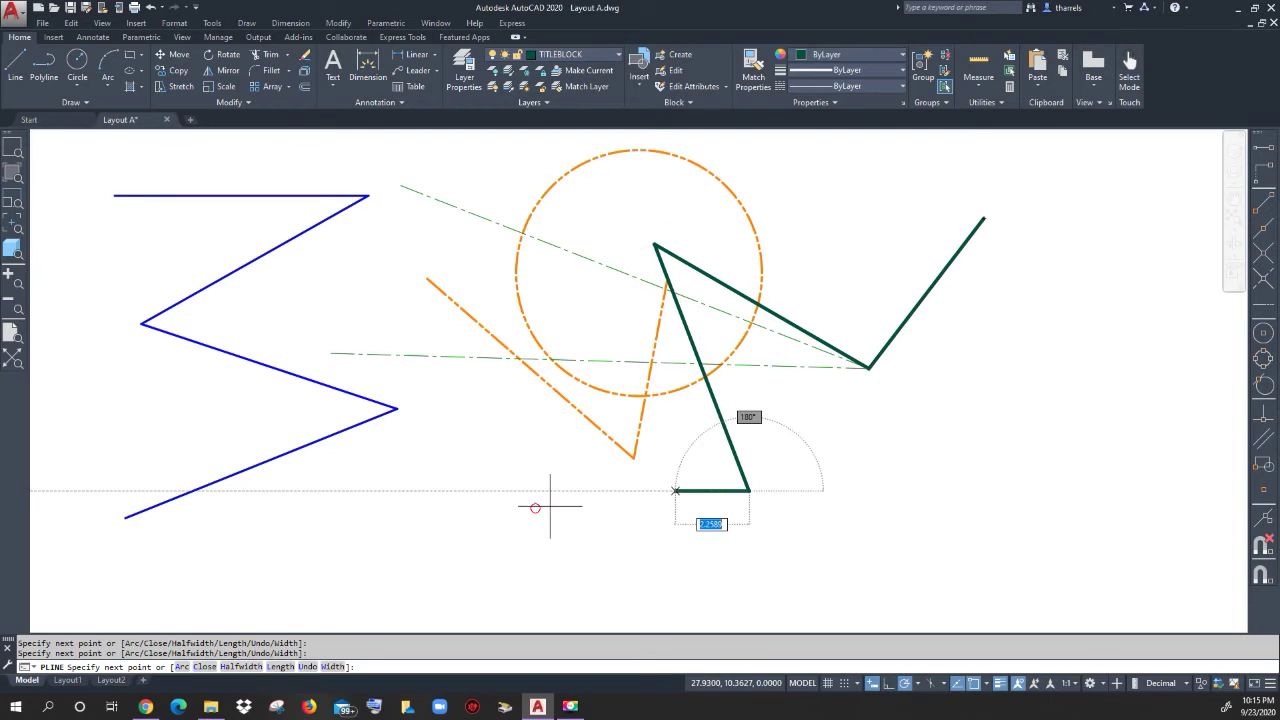
right_click(585, 513)
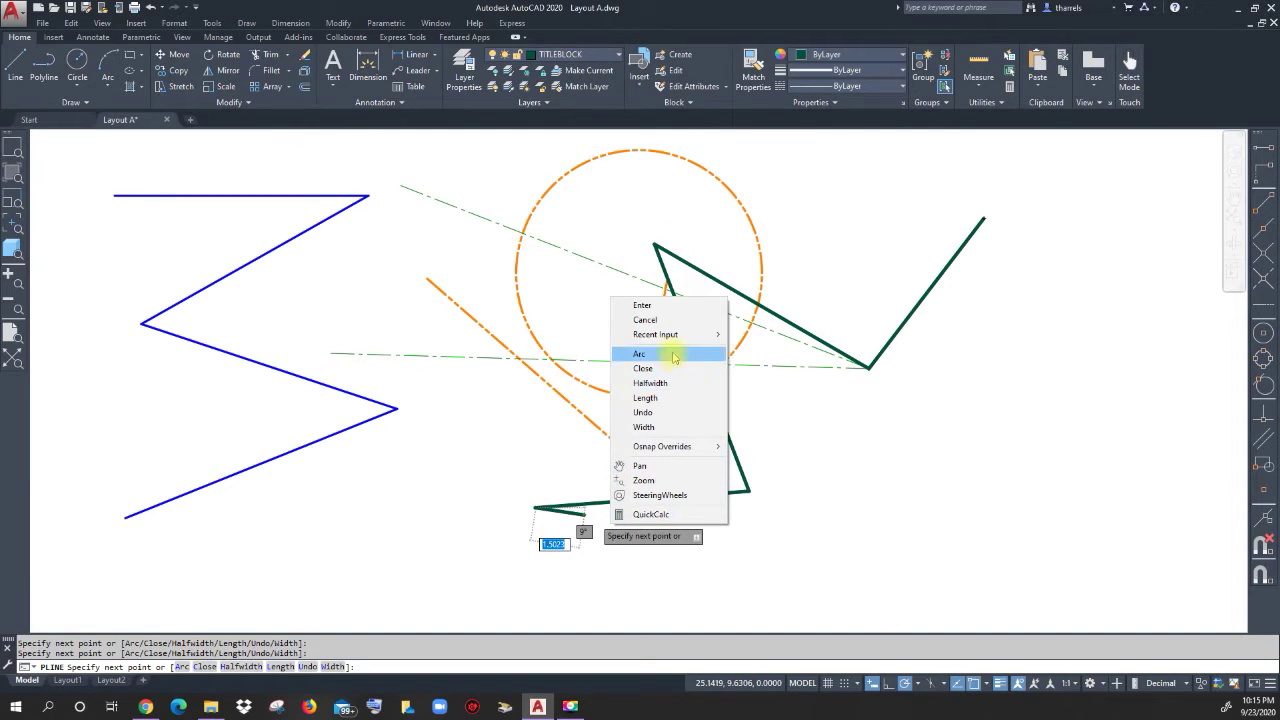
click(672, 320)
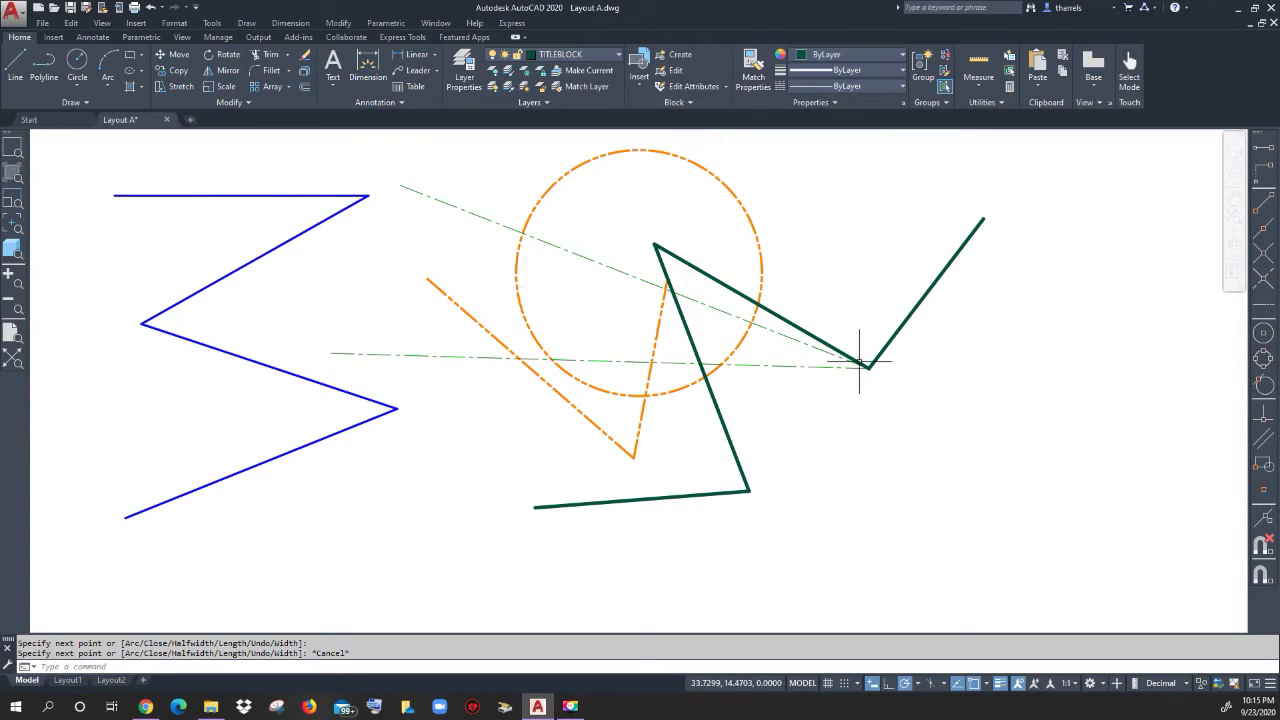
key(Escape)
key(Escape)
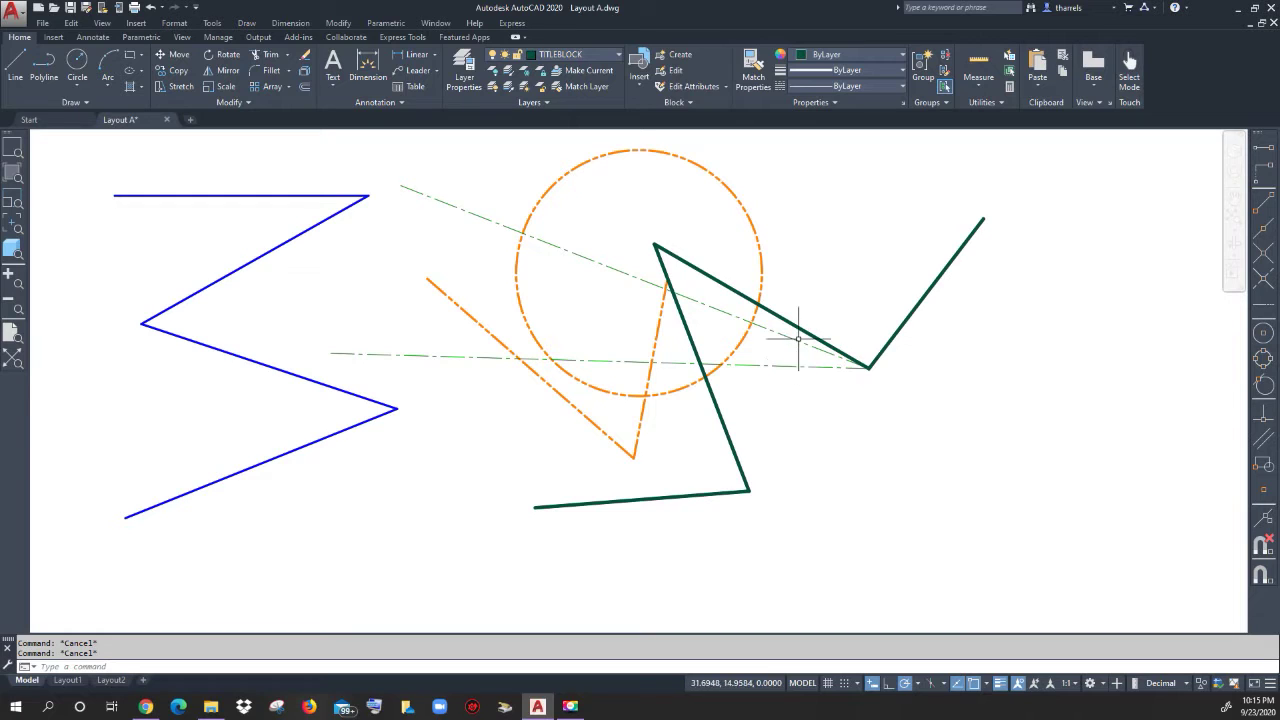
Move the dark green zigzag polyline to the HIDDEN LINES layer and inspect its dashed linetype.
click(800, 328)
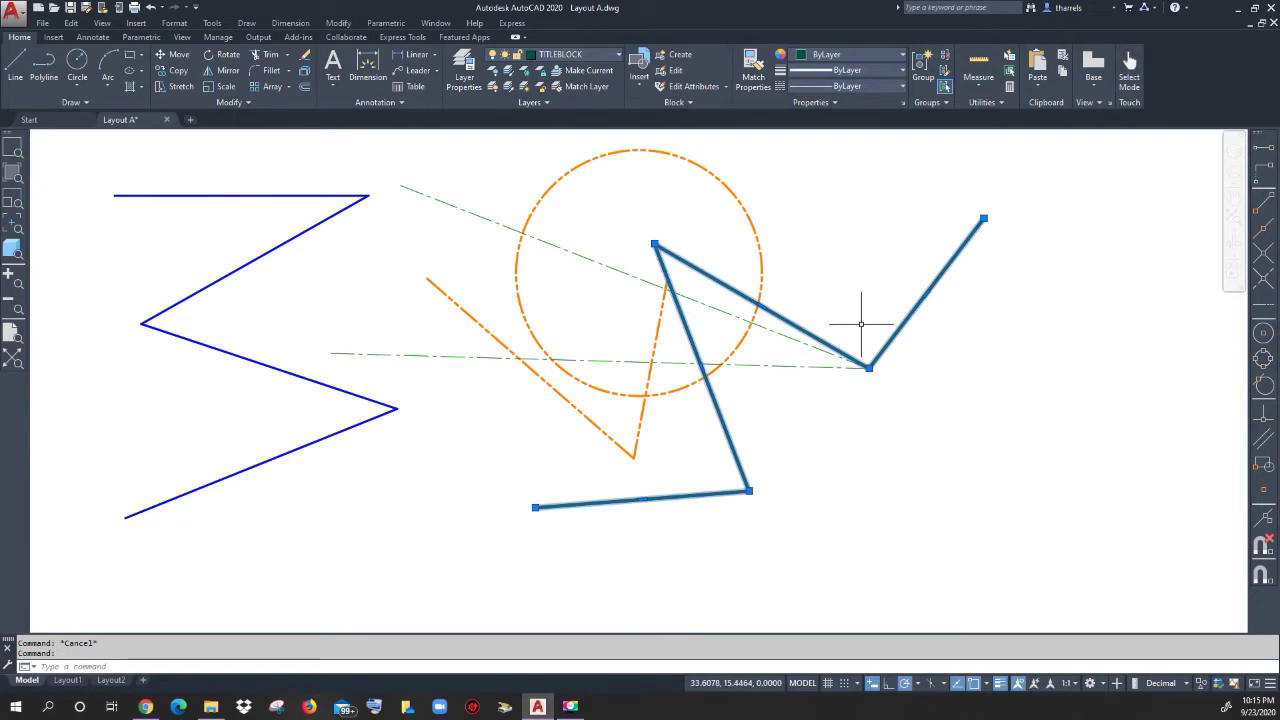
click(615, 57)
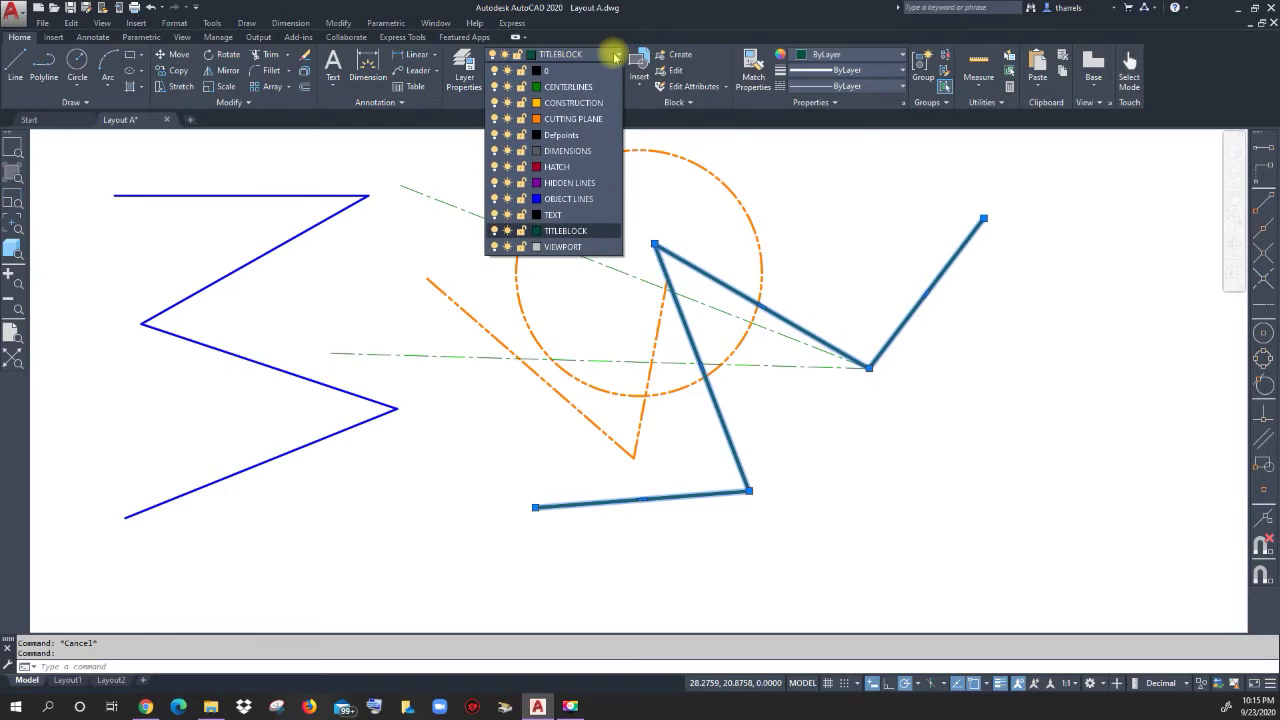
click(560, 184)
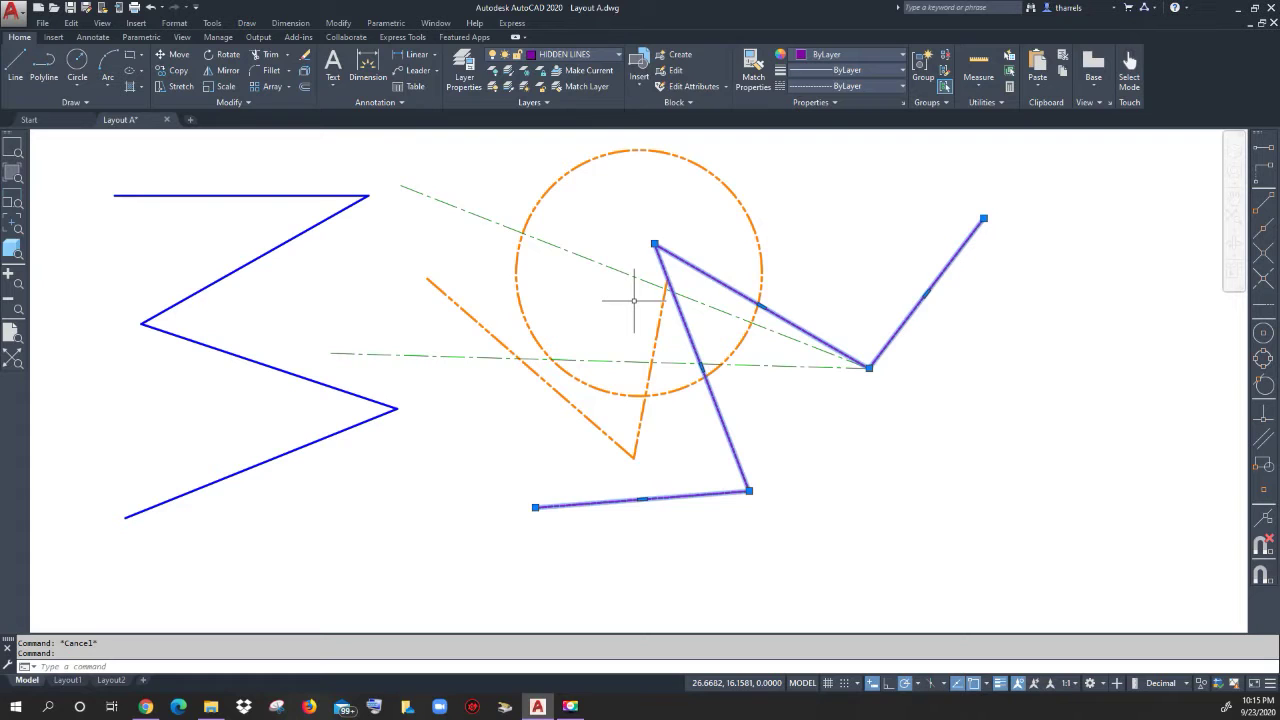
key(Escape)
scroll(701, 339, up, 5)
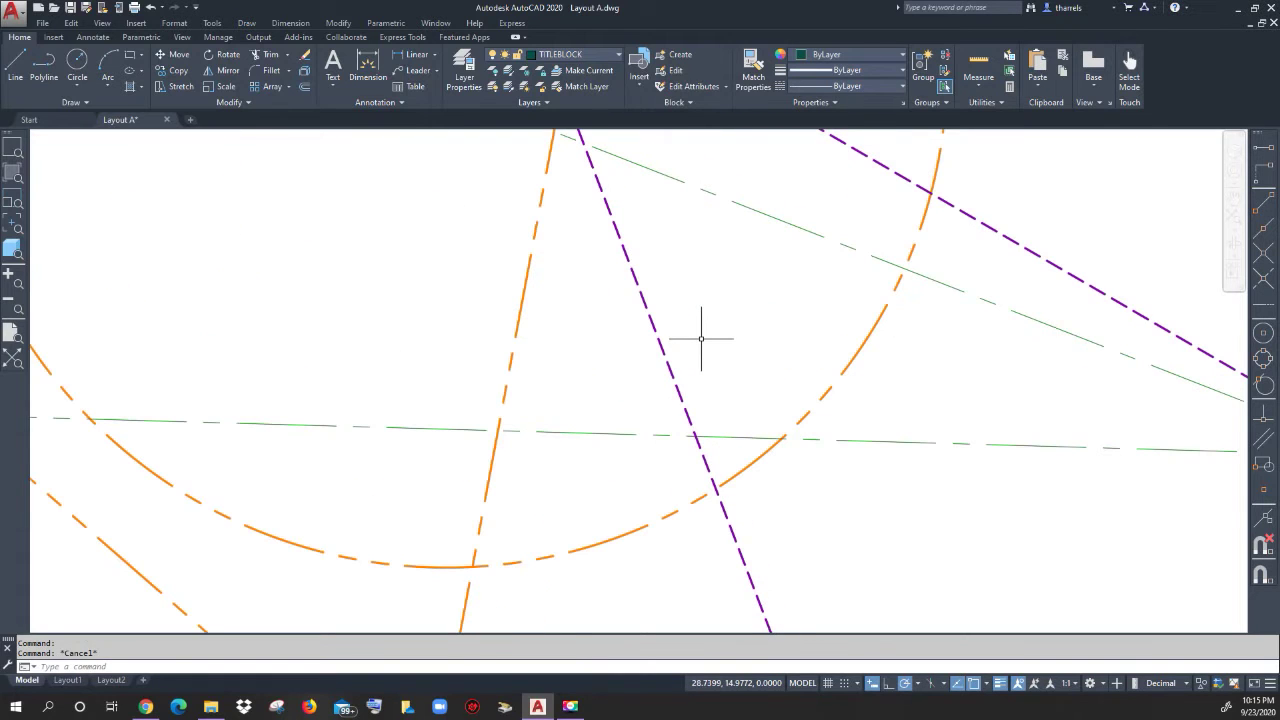
scroll(701, 337, down, 5)
middle_drag(701, 337, 737, 363)
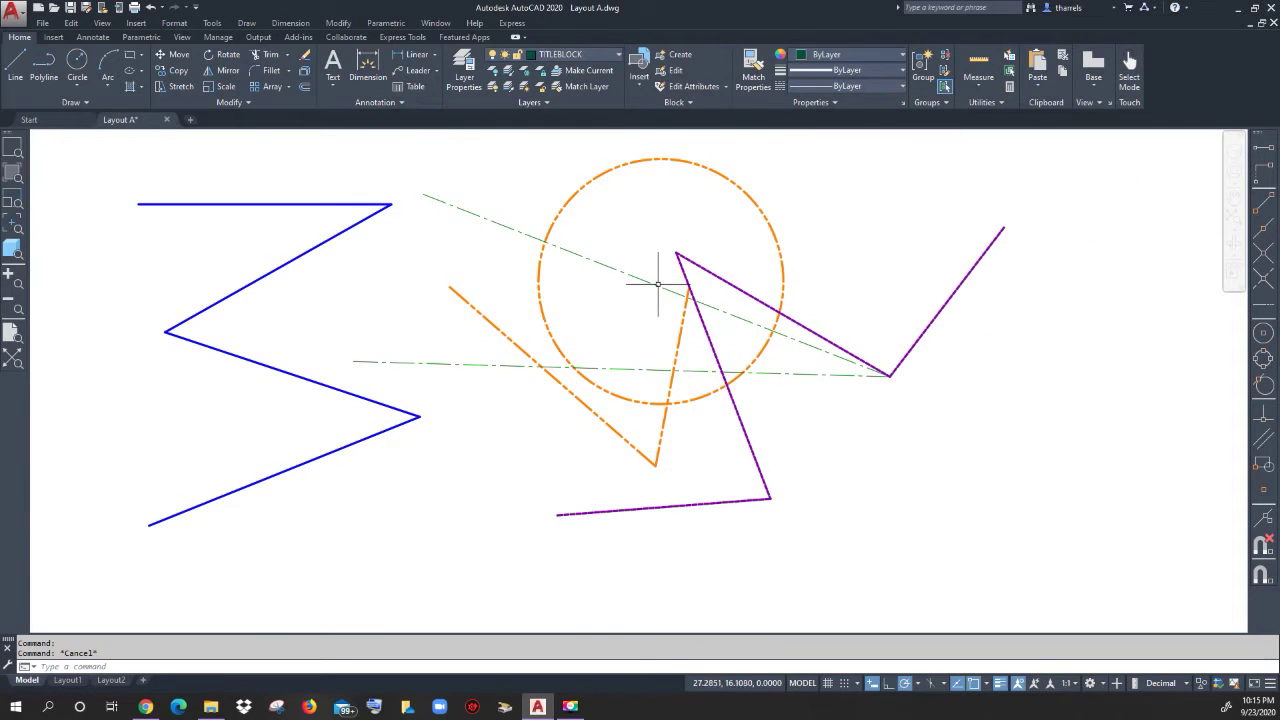
Turn off the HIDDEN LINES layer.
click(619, 57)
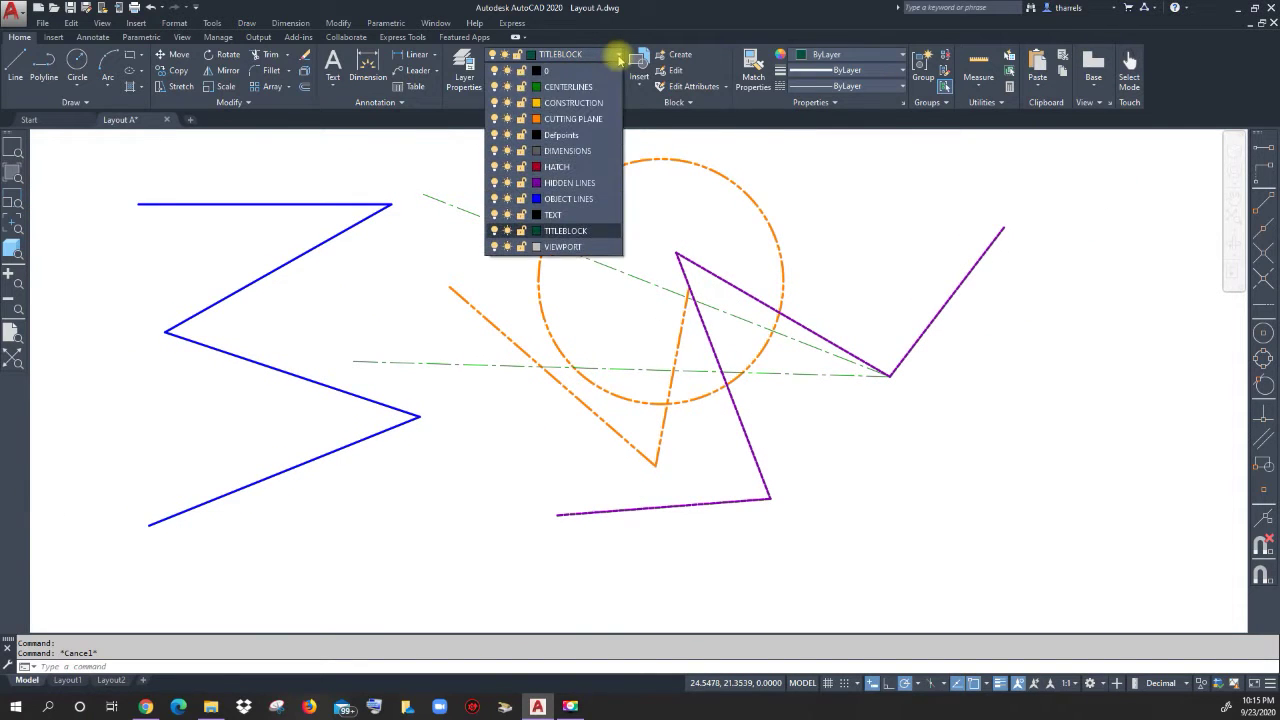
click(494, 183)
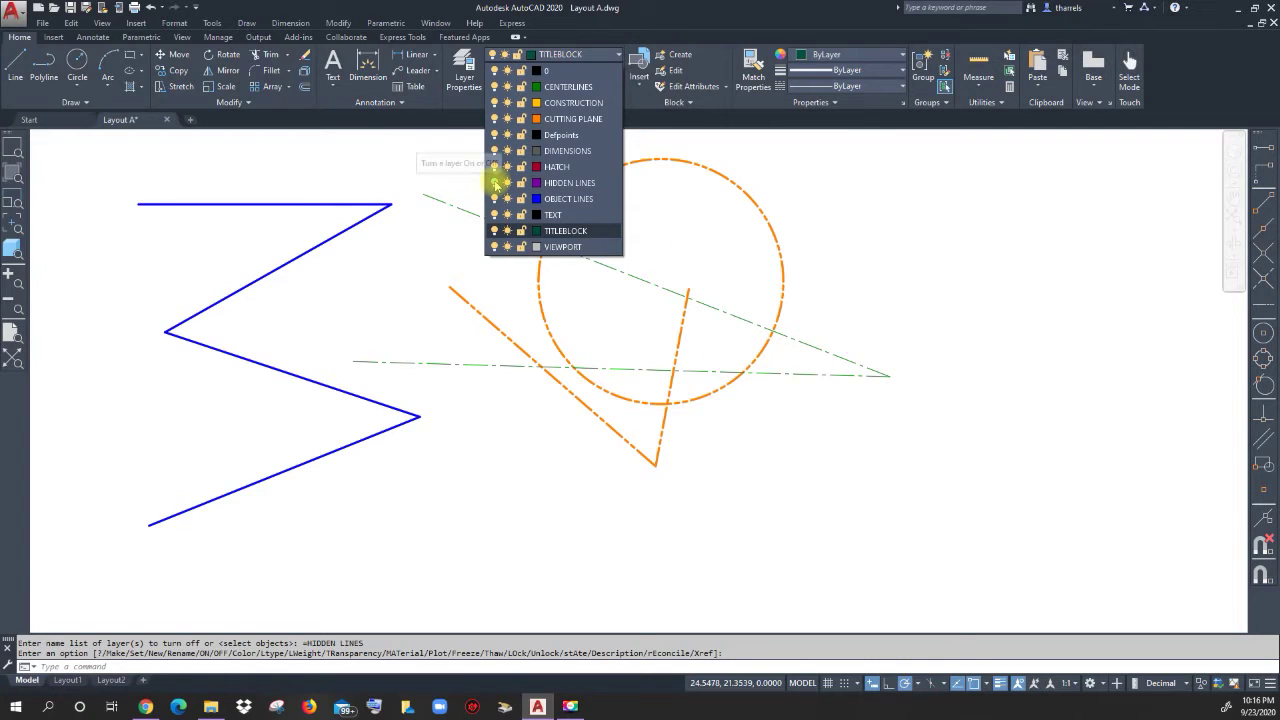
click(851, 256)
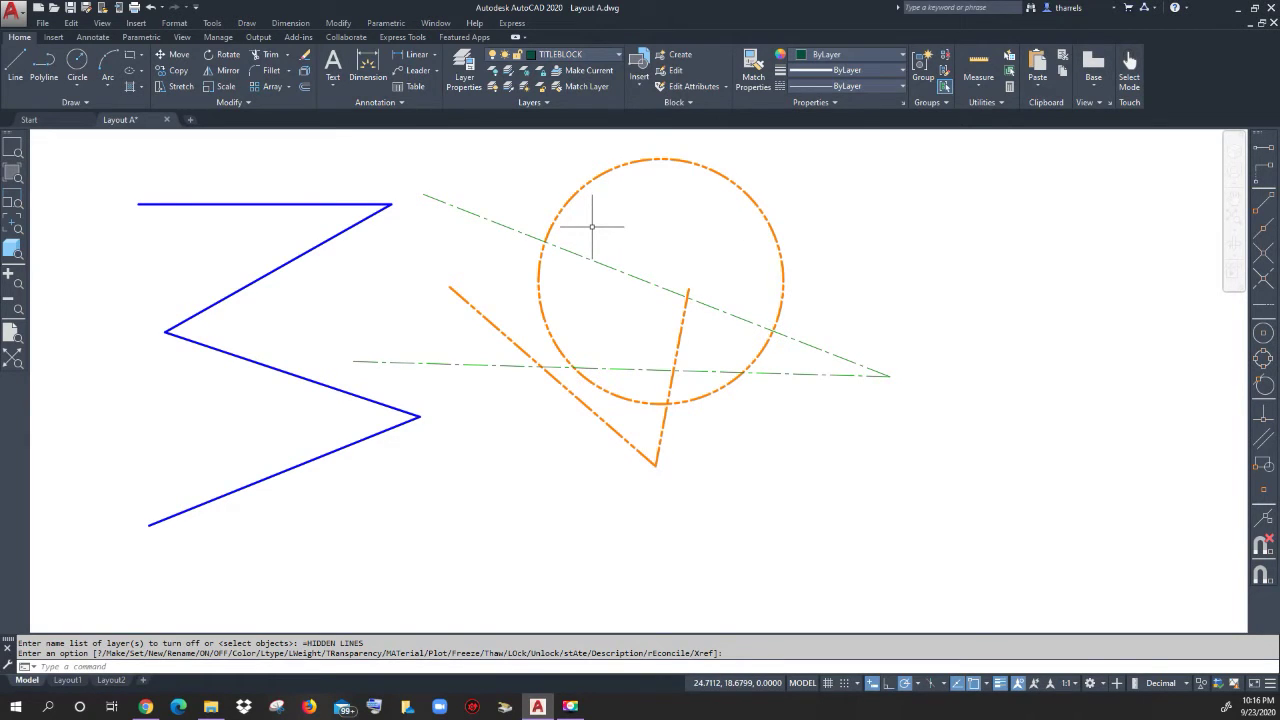
Make HIDDEN LINES the current layer and choose to leave it turned off.
click(620, 57)
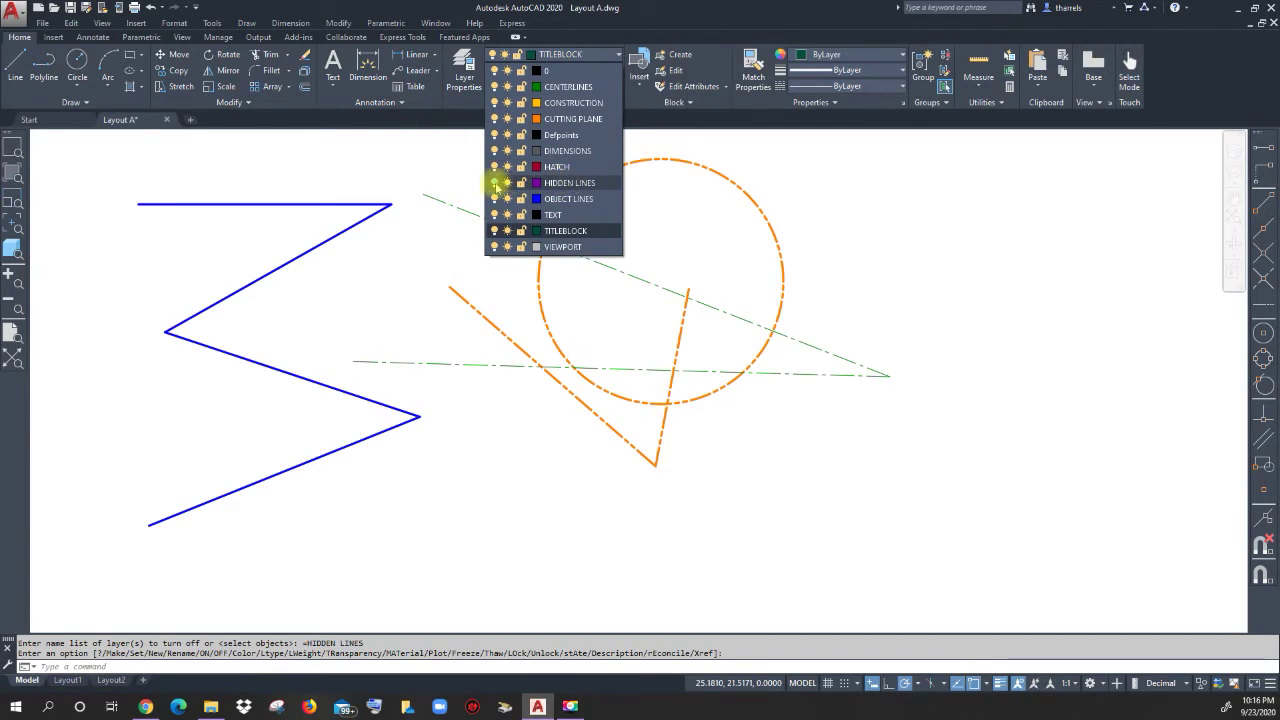
click(567, 185)
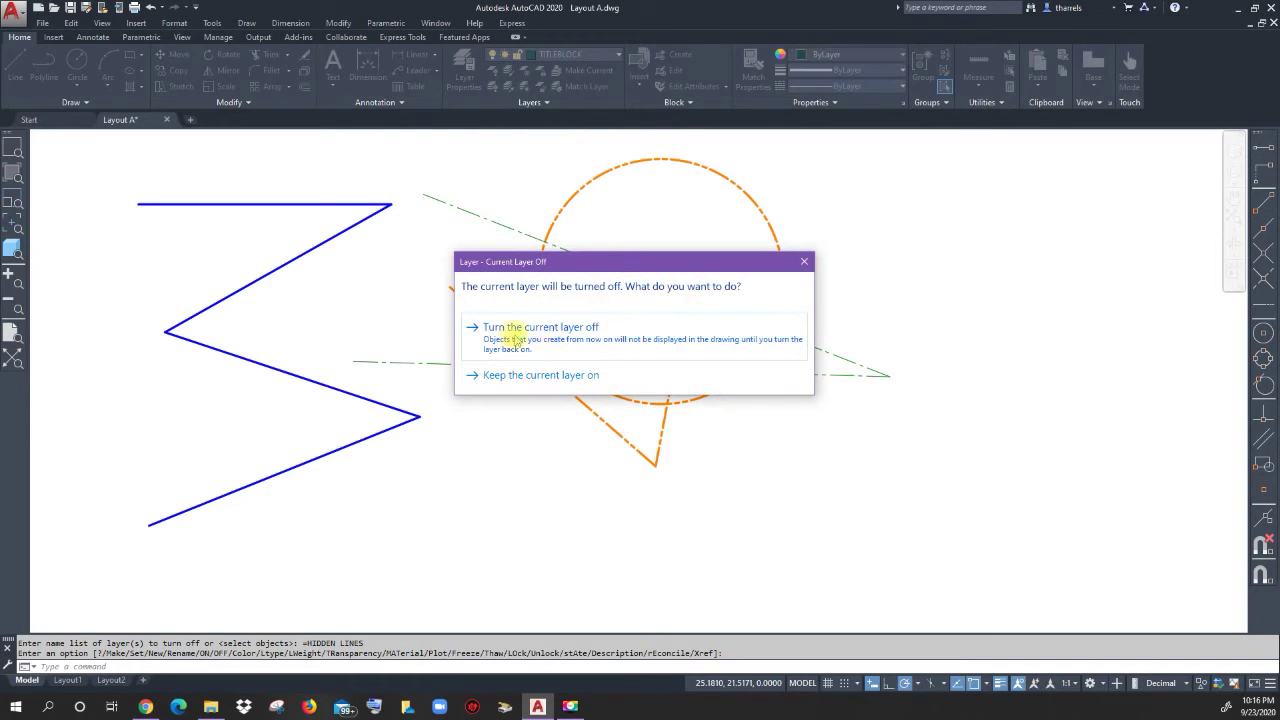
click(538, 332)
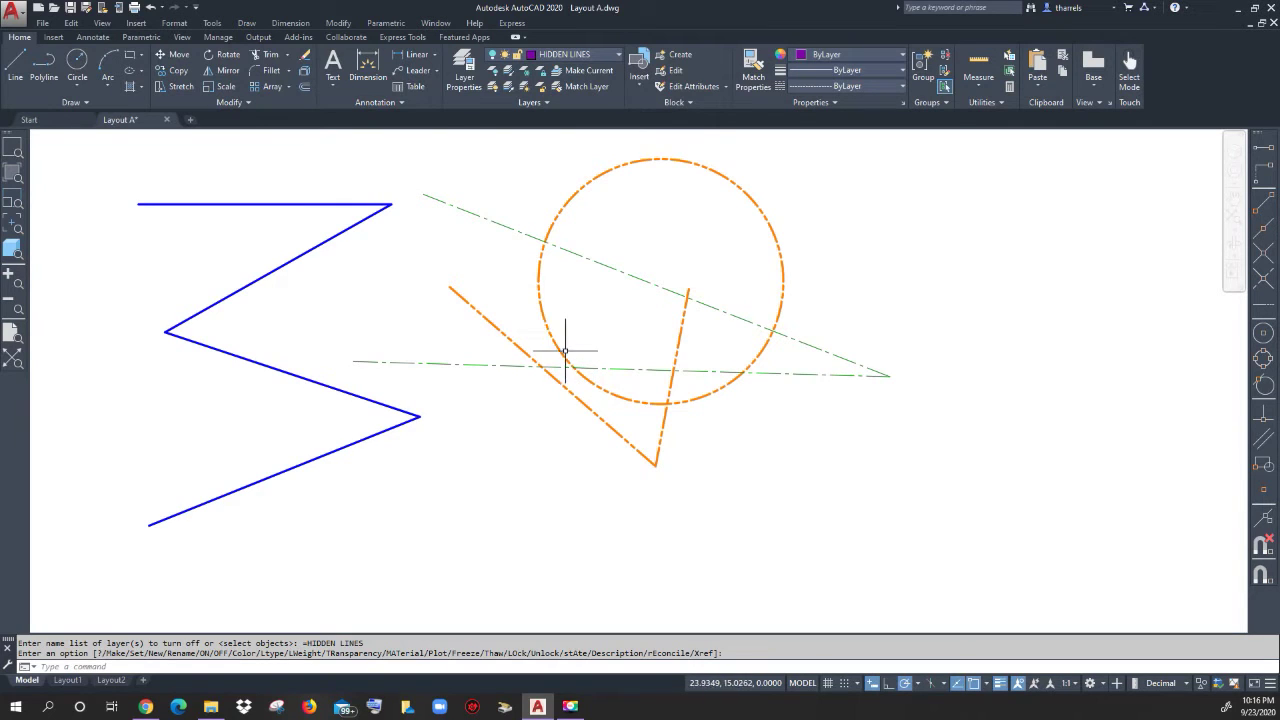
Draw a long chain of connected line segments across the drawing on the turned-off HIDDEN LINES layer.
click(21, 63)
click(660, 281)
click(194, 376)
click(655, 466)
click(724, 565)
click(1012, 351)
click(848, 254)
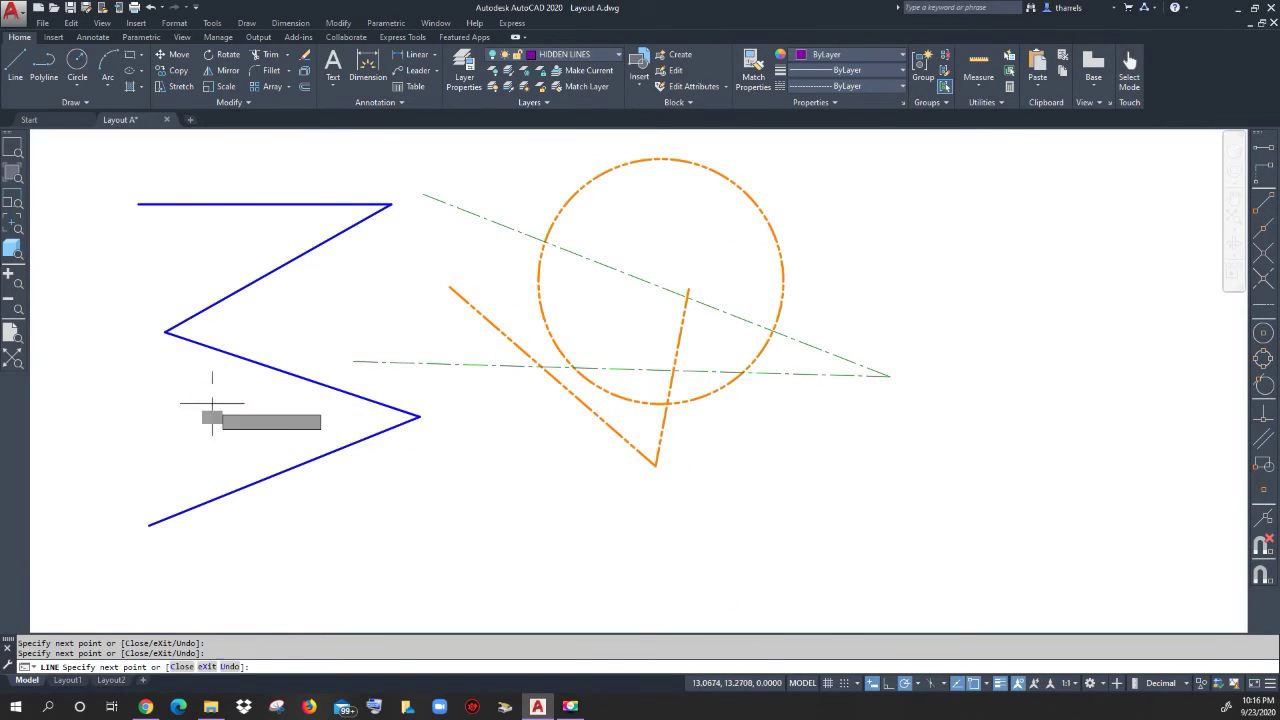
click(888, 385)
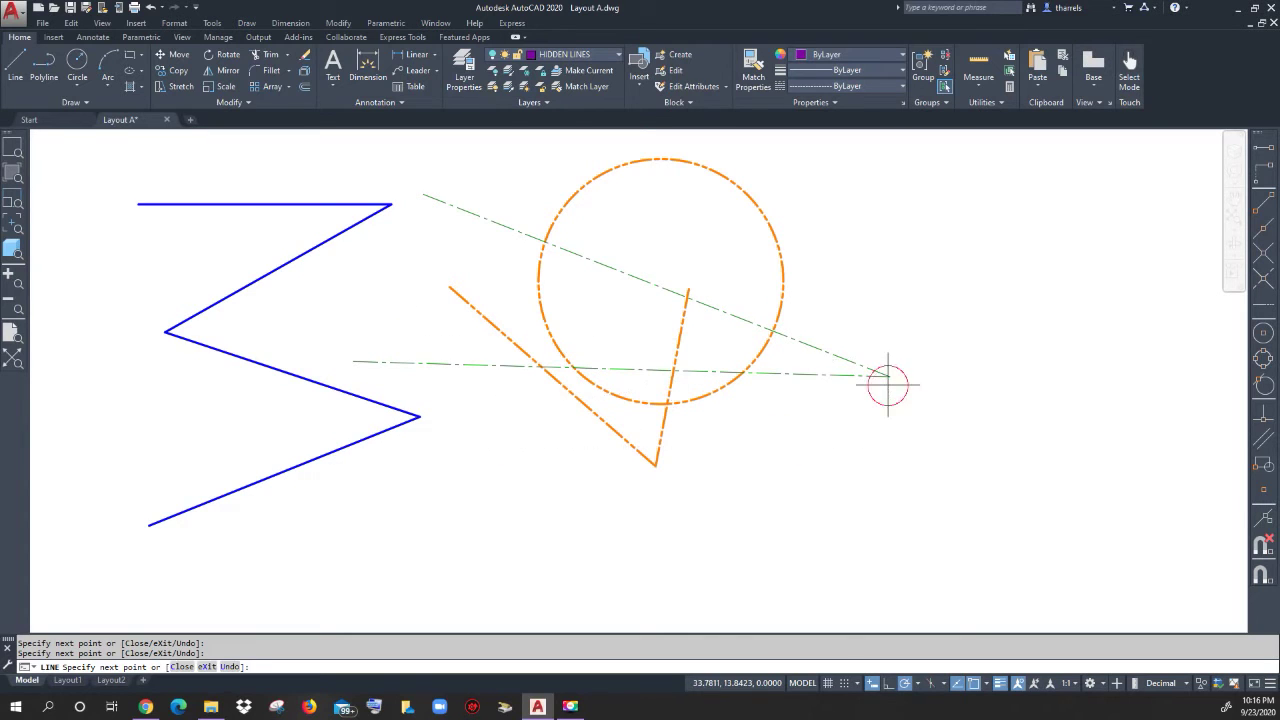
right_click(866, 357)
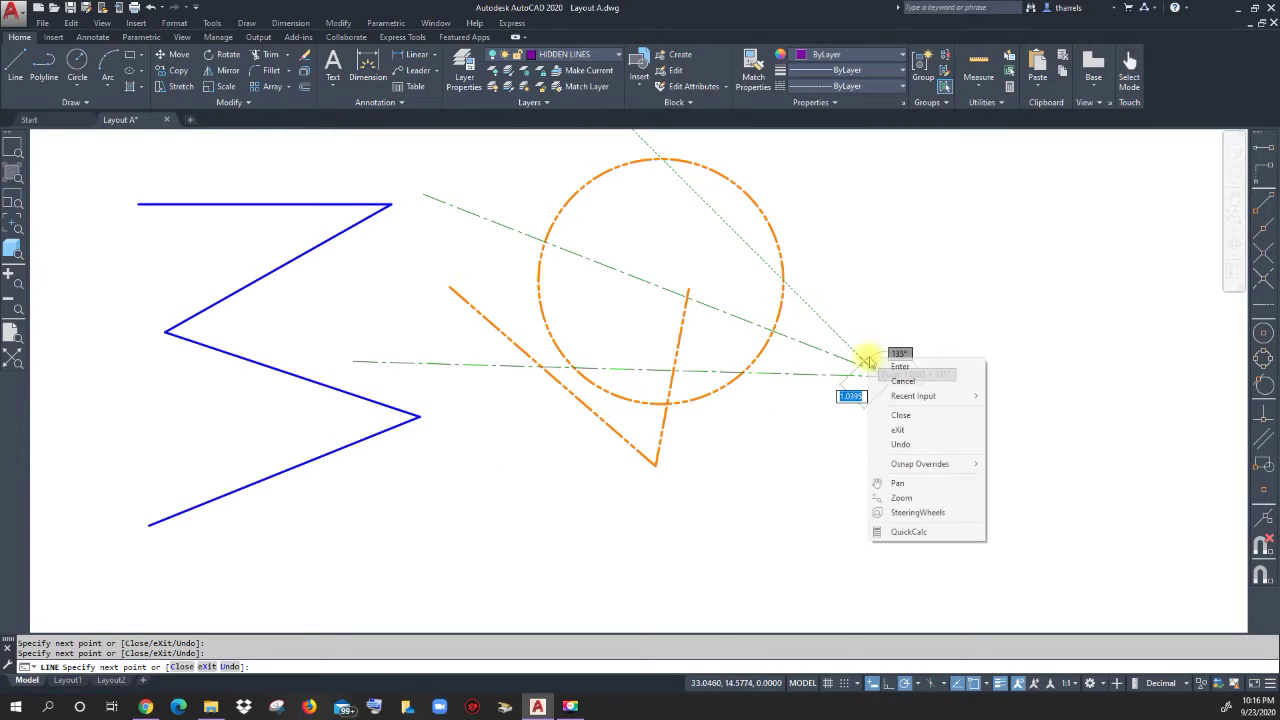
click(872, 364)
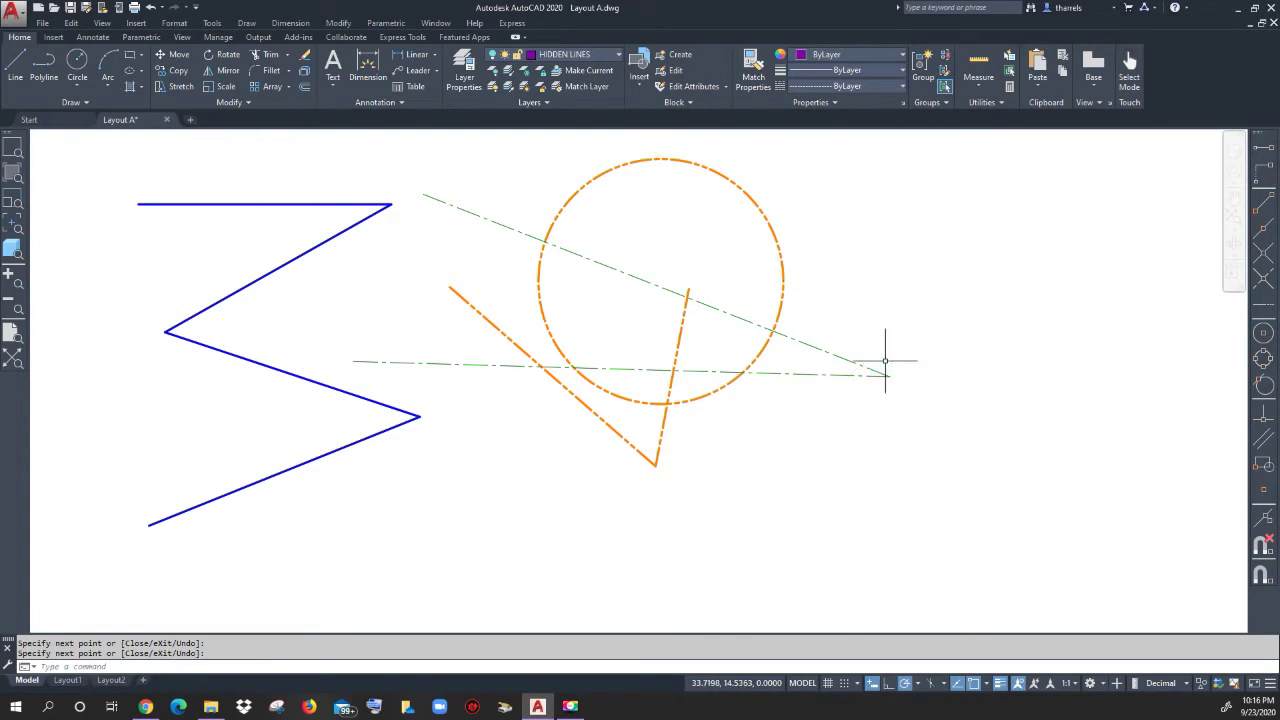
Turn the HIDDEN LINES layer back on and lock it.
click(619, 57)
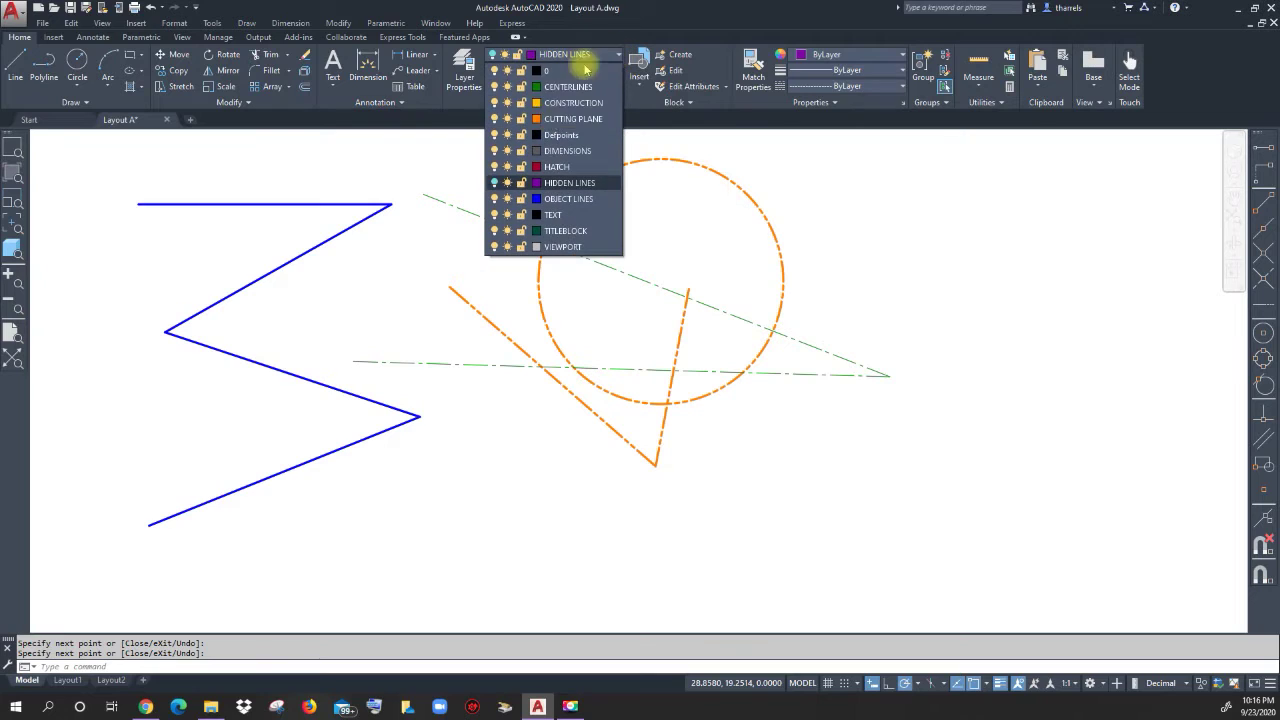
click(495, 184)
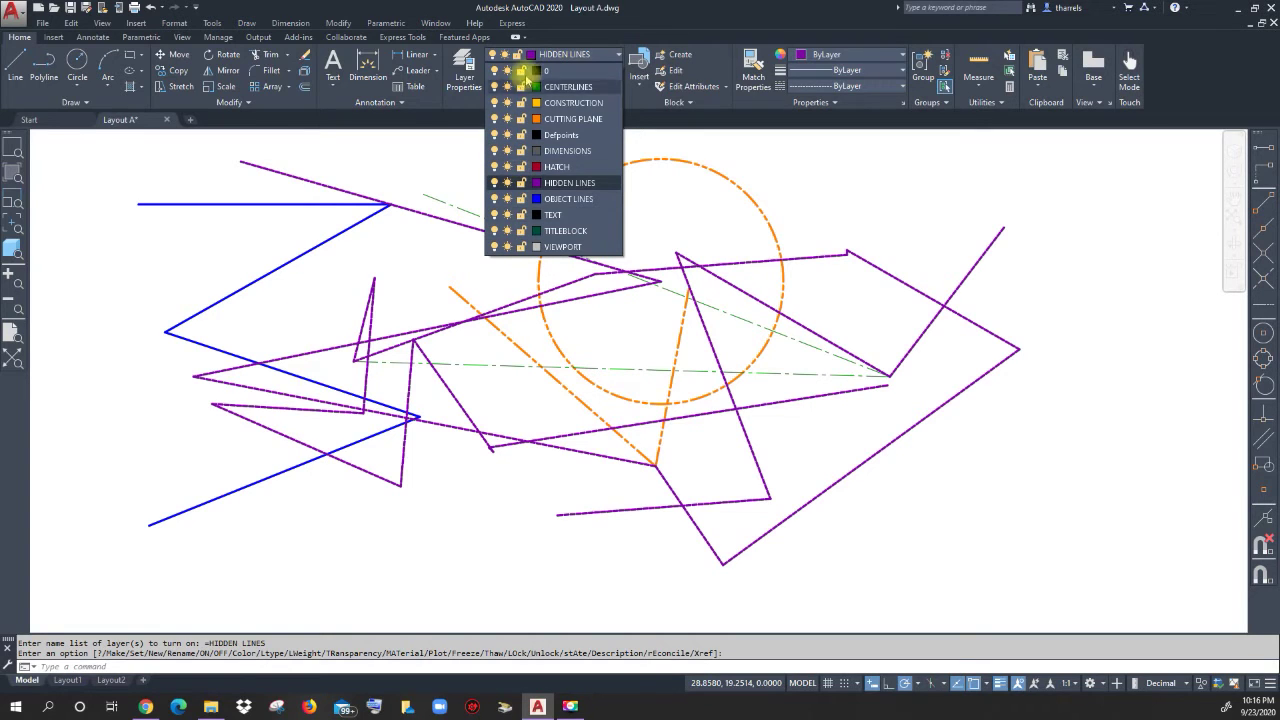
click(521, 184)
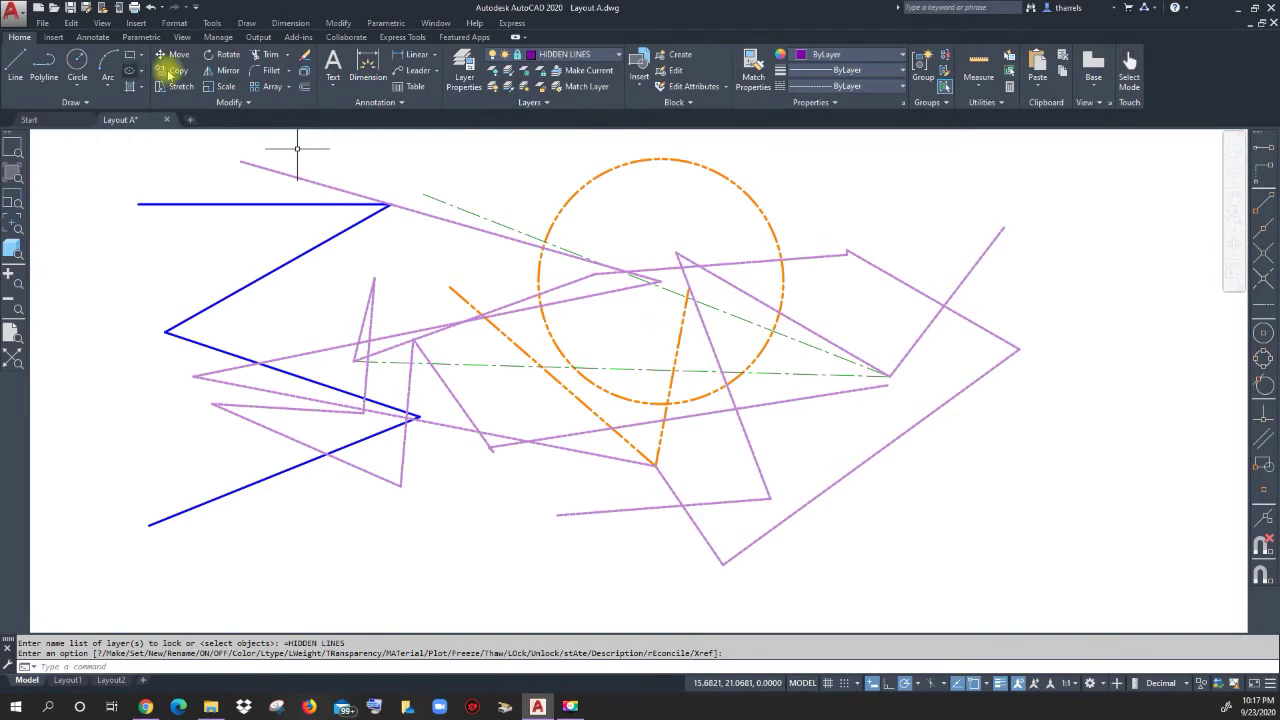
Erase with a crossing window around the entire drawing while the HIDDEN LINES layer is locked.
click(305, 57)
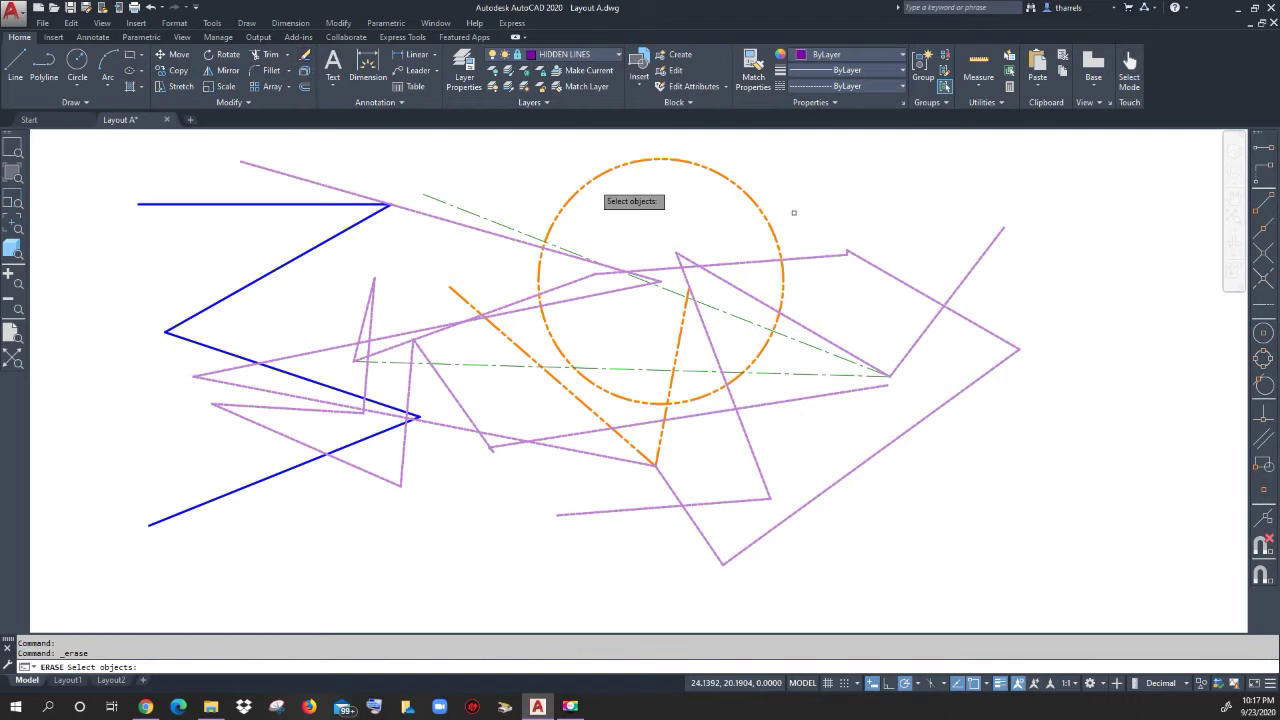
click(1108, 161)
click(109, 551)
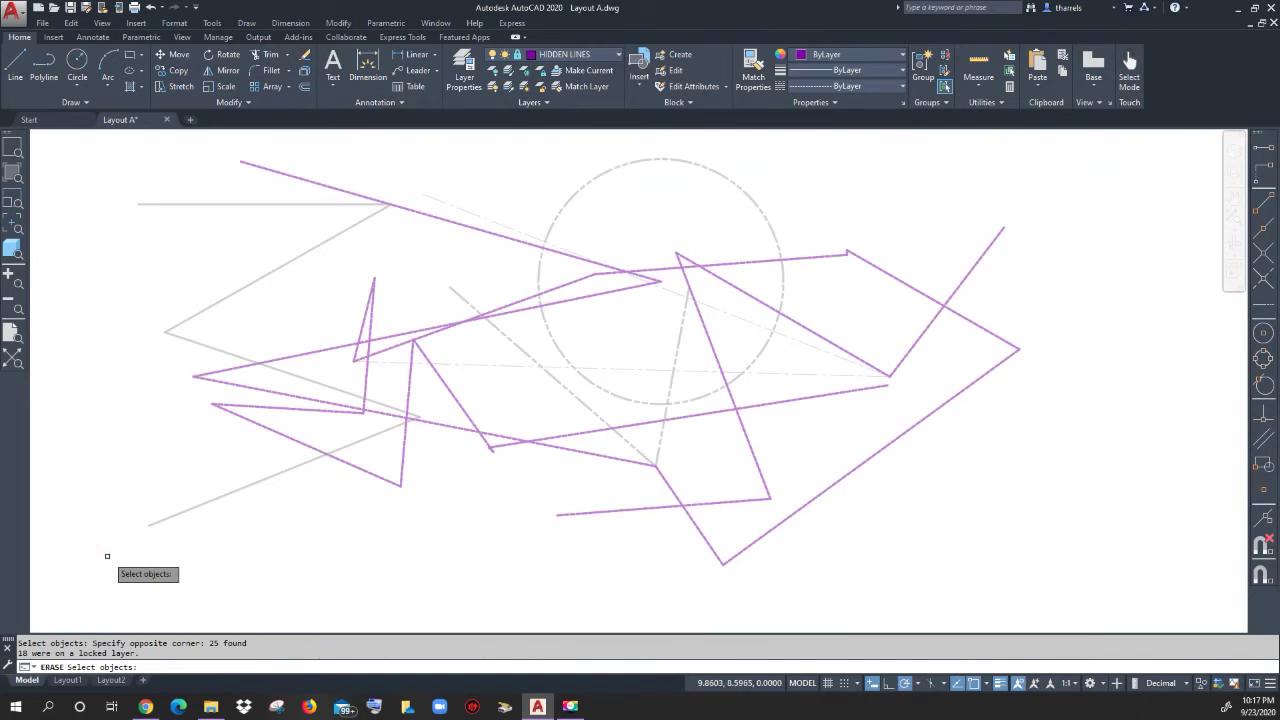
key(Return)
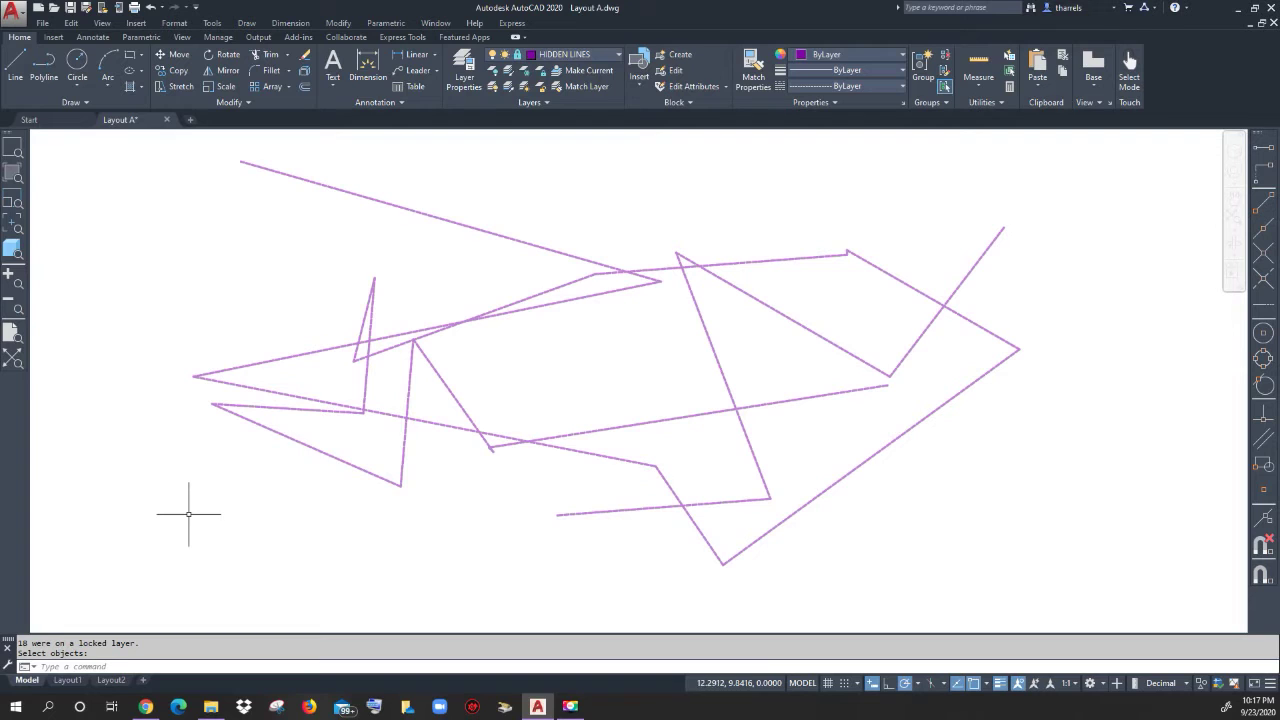
Inspect the lock marker on one of the purple lines and unlock the HIDDEN LINES layer.
click(603, 295)
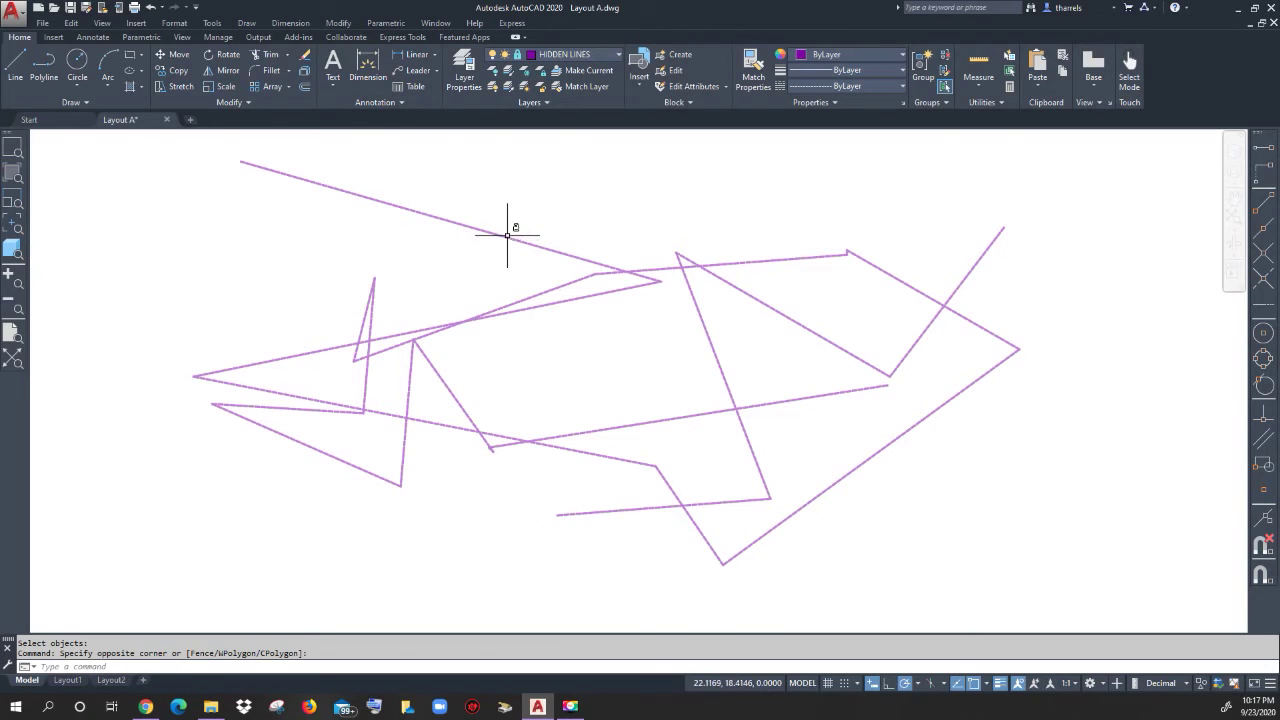
mouse_move(507, 235)
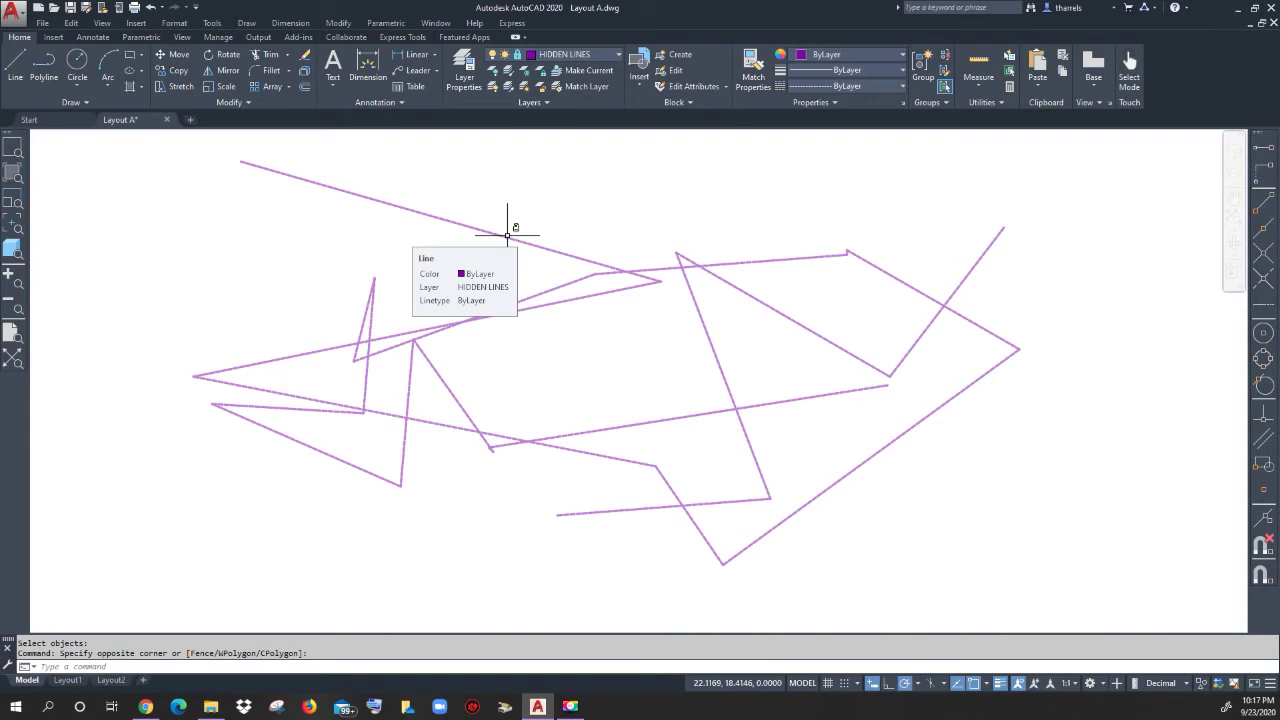
click(615, 54)
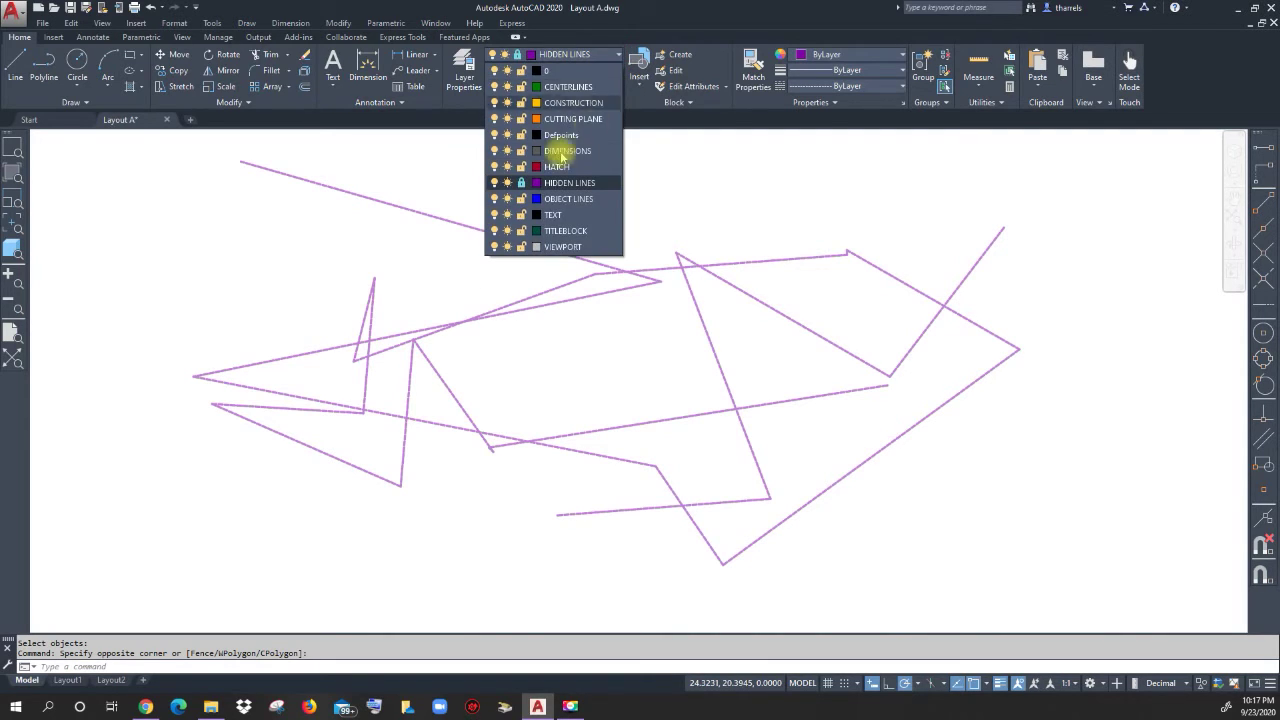
click(521, 186)
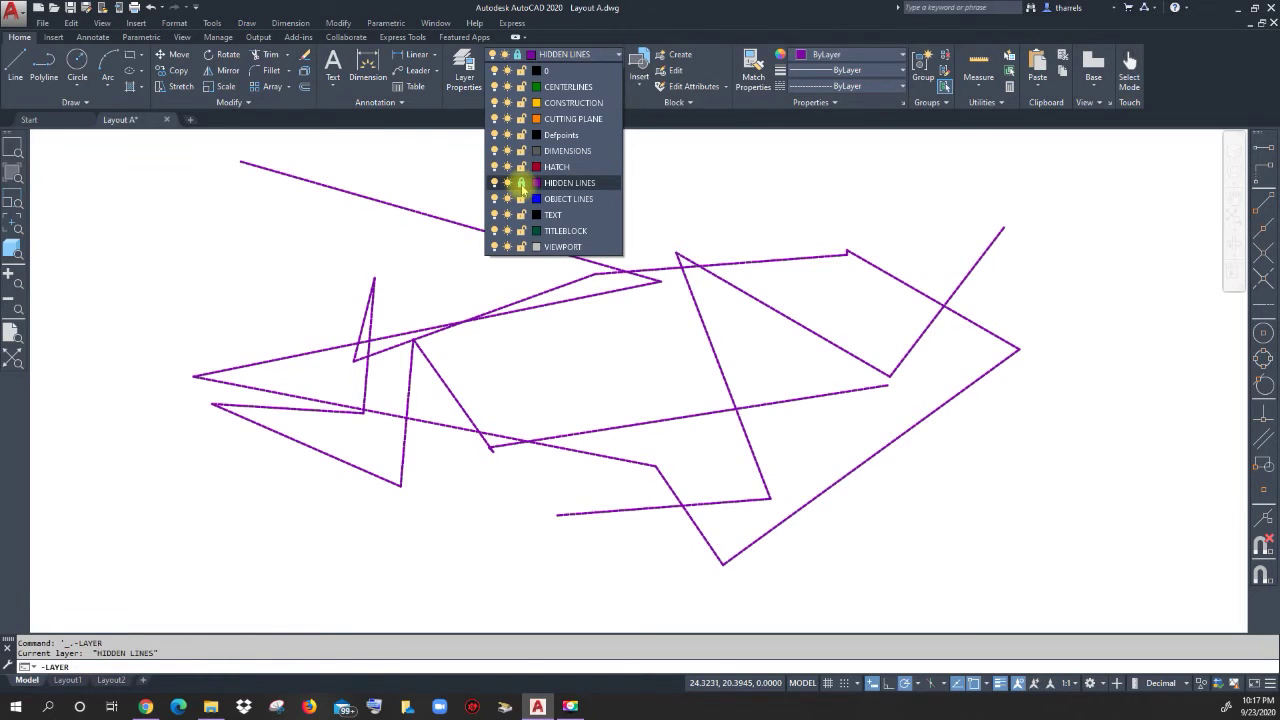
Select all the remaining purple lines with a crossing window and erase them.
click(633, 328)
click(1037, 550)
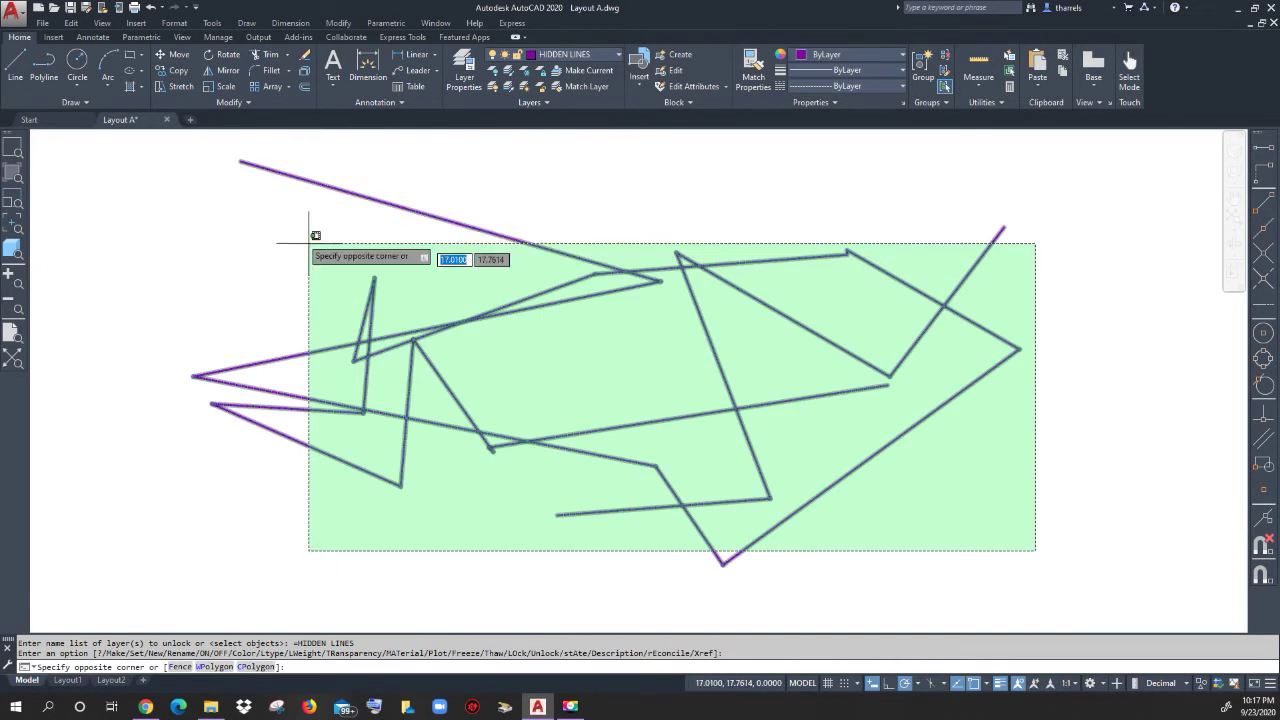
click(210, 166)
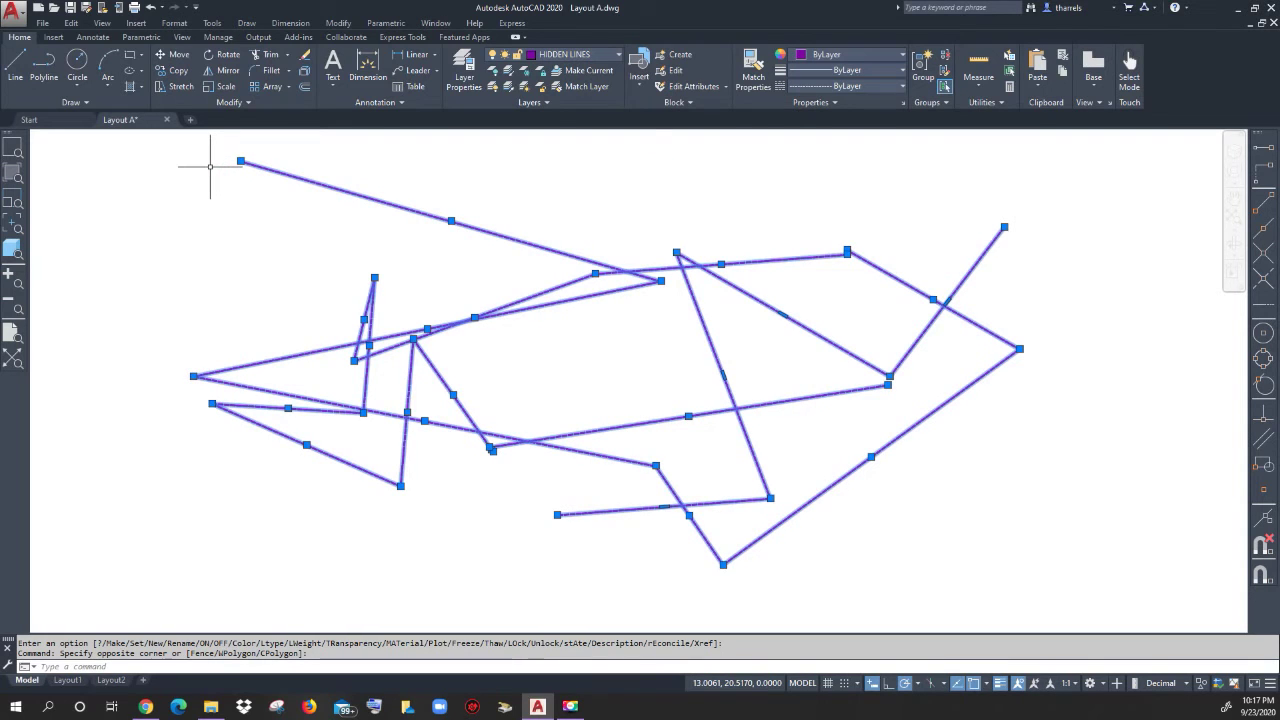
right_click(210, 172)
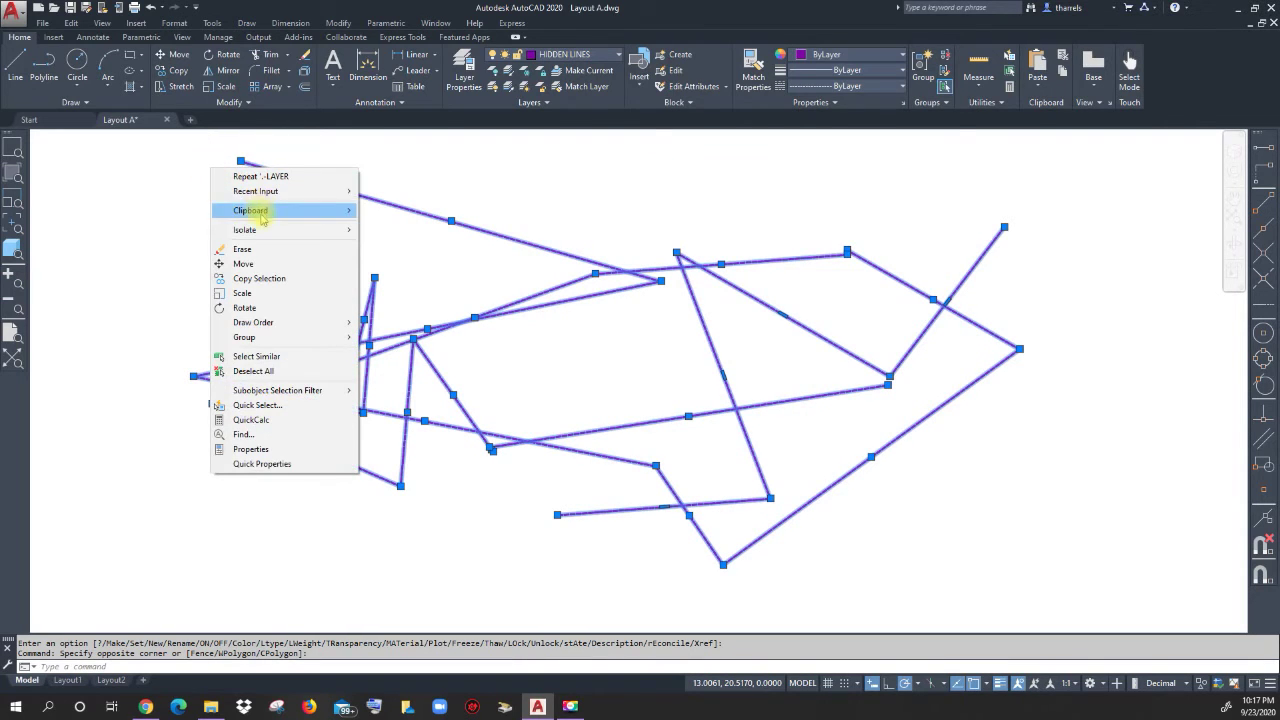
click(252, 249)
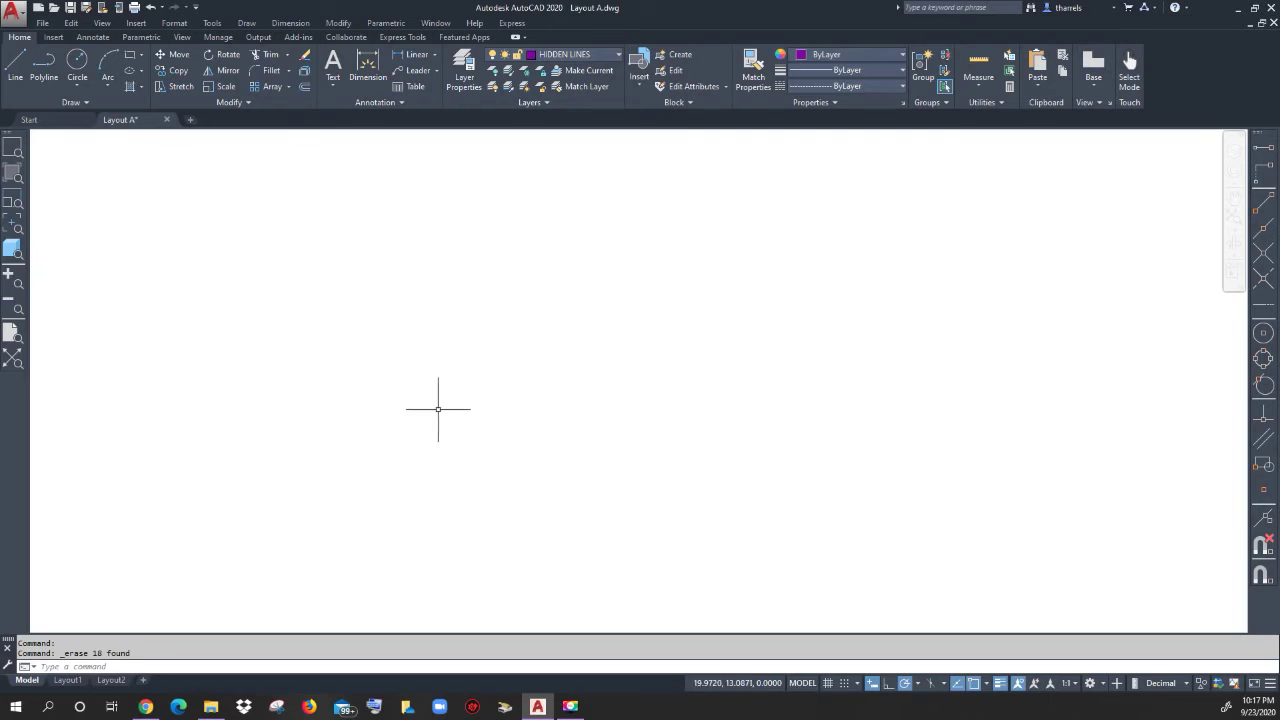
Keep HIDDEN LINES as the current layer and draw two connected line segments forming a sideways V.
middle_click(218, 394)
middle_click(218, 394)
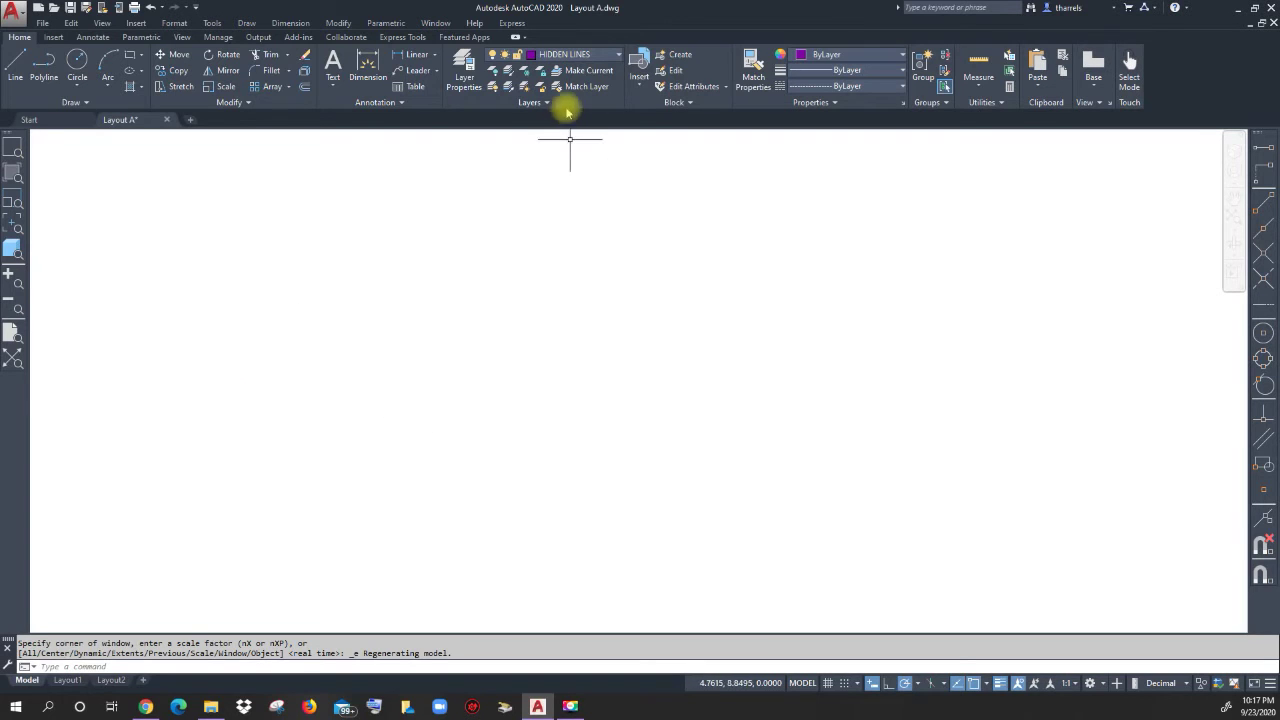
click(605, 55)
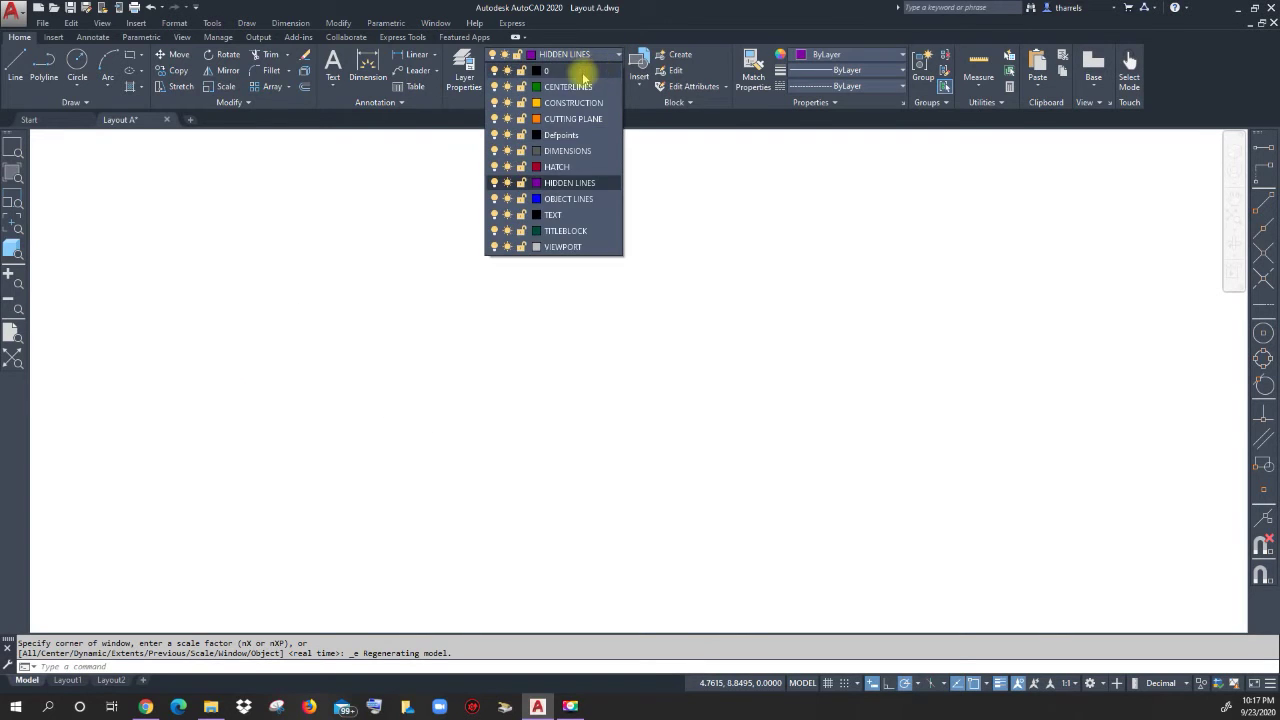
click(548, 182)
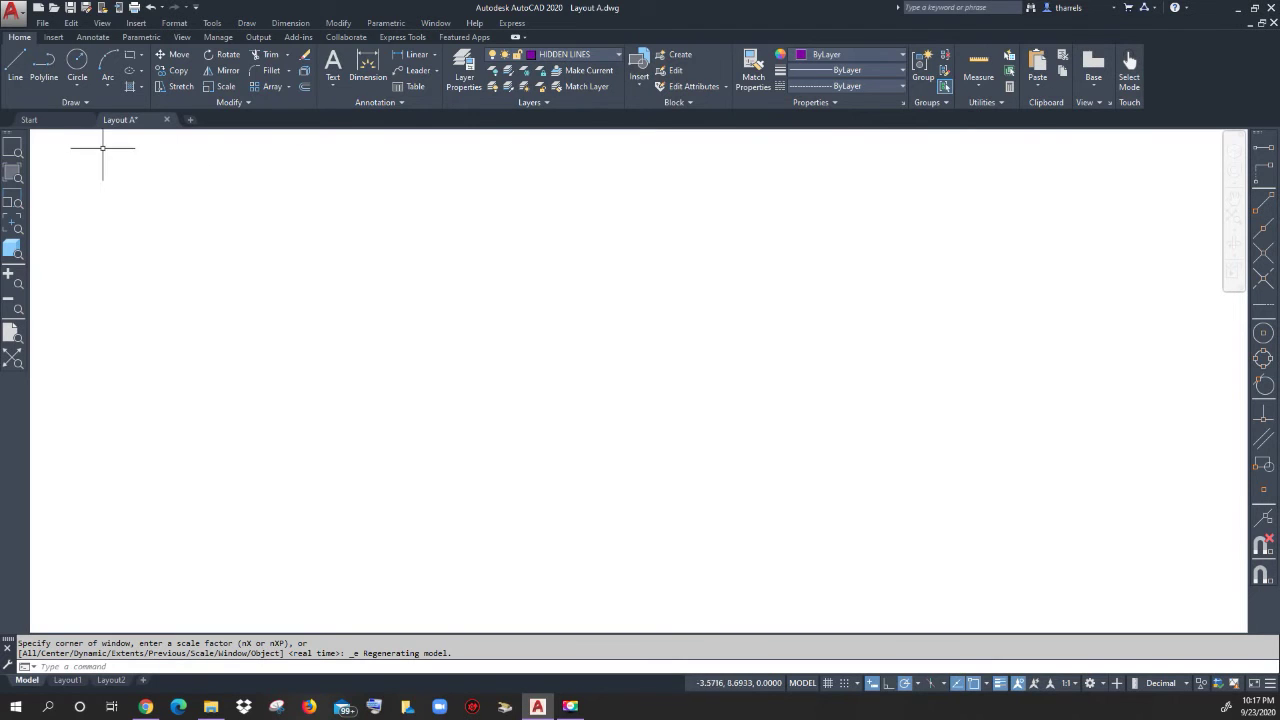
click(15, 65)
click(351, 273)
click(786, 348)
click(534, 498)
right_click(653, 487)
click(686, 494)
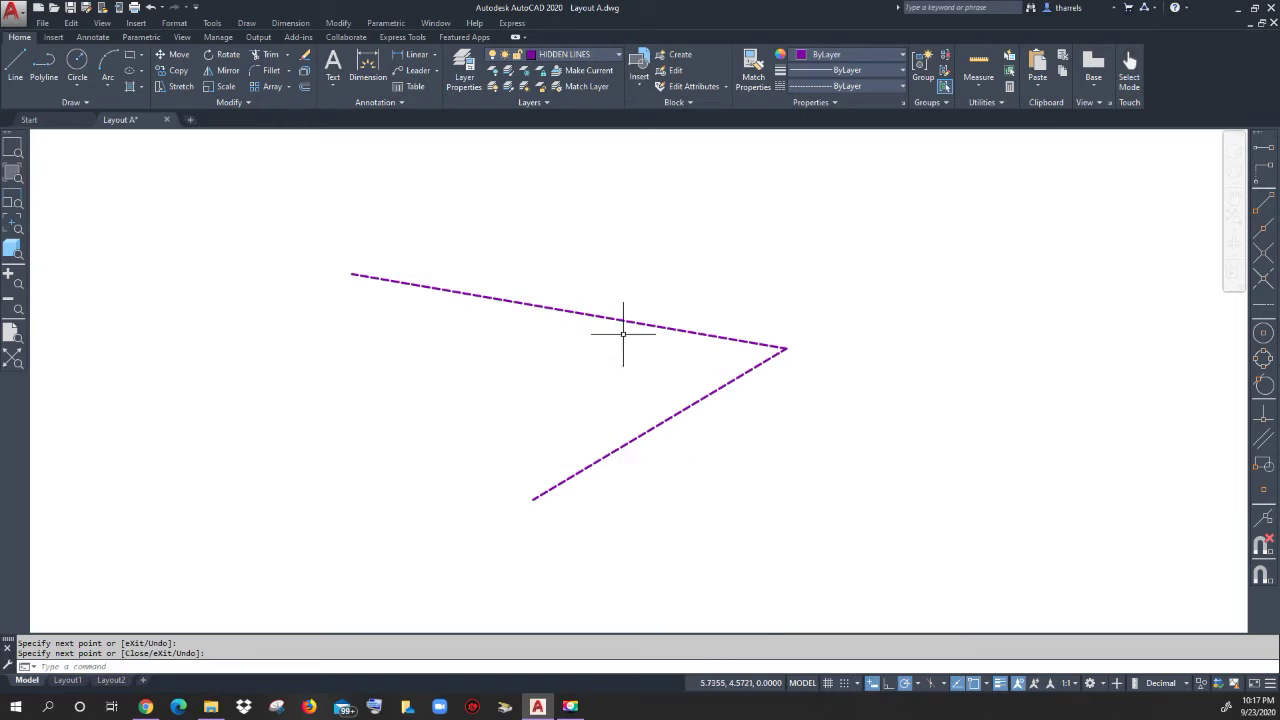
Switch the lineweight display off and back on to compare how the dashed lines look.
click(999, 683)
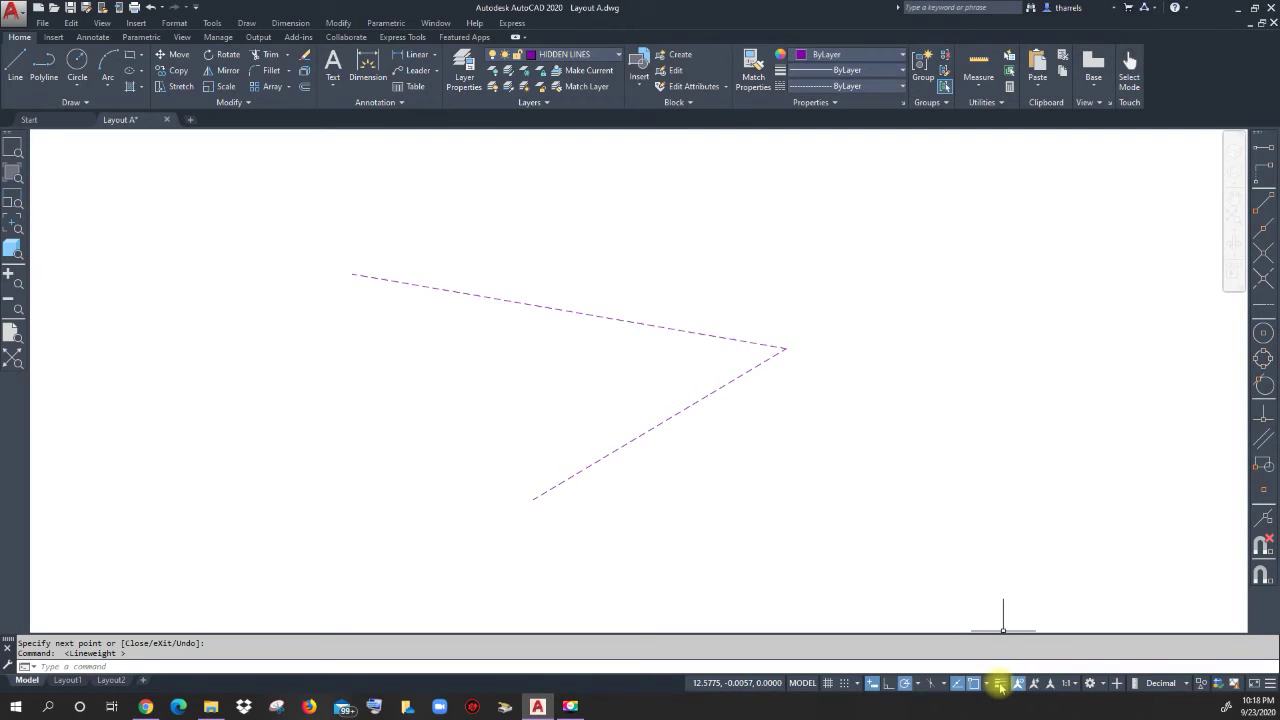
click(999, 683)
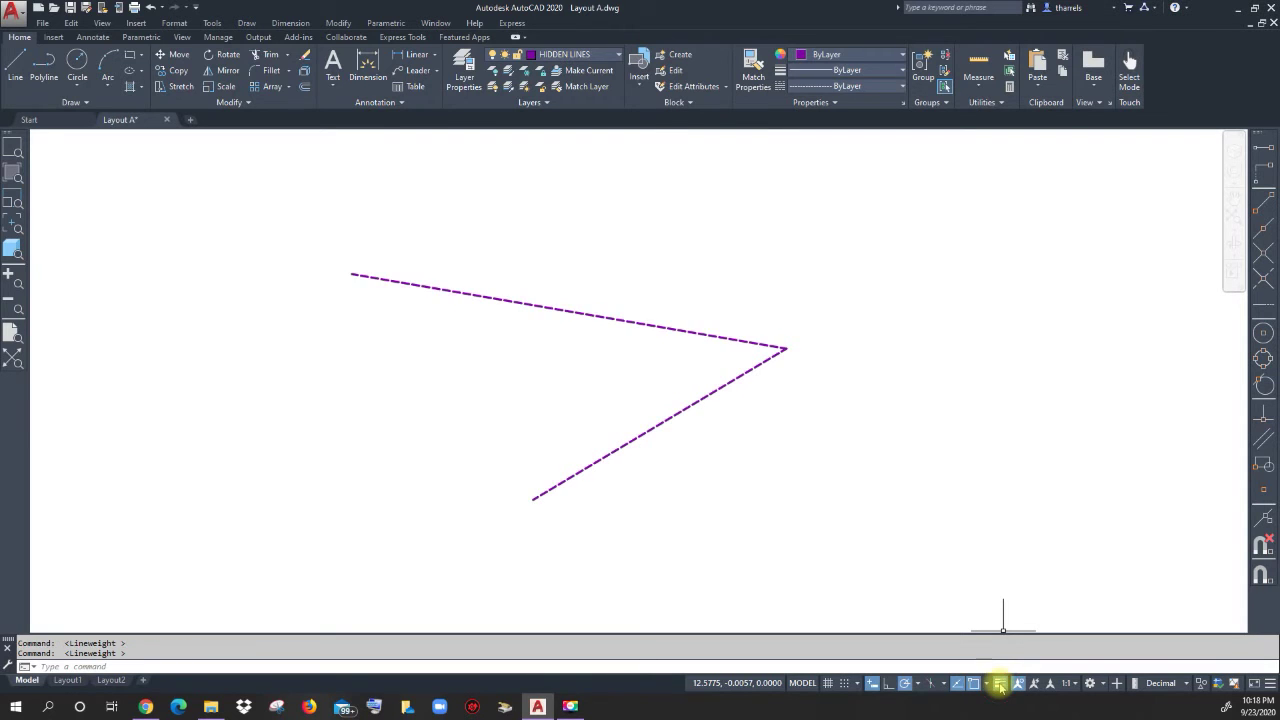
Make TITLEBLOCK the current layer and draw a three-point arc crossing the upper dashed line.
click(618, 61)
click(557, 249)
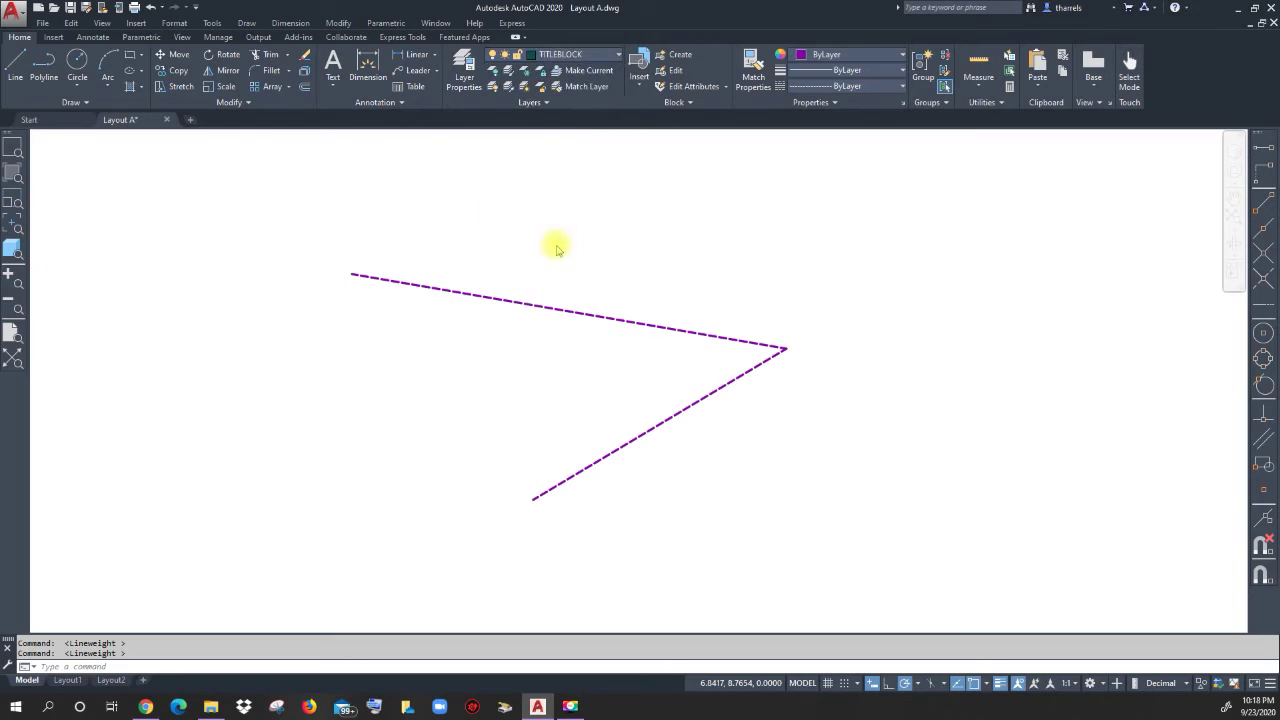
click(108, 62)
click(582, 373)
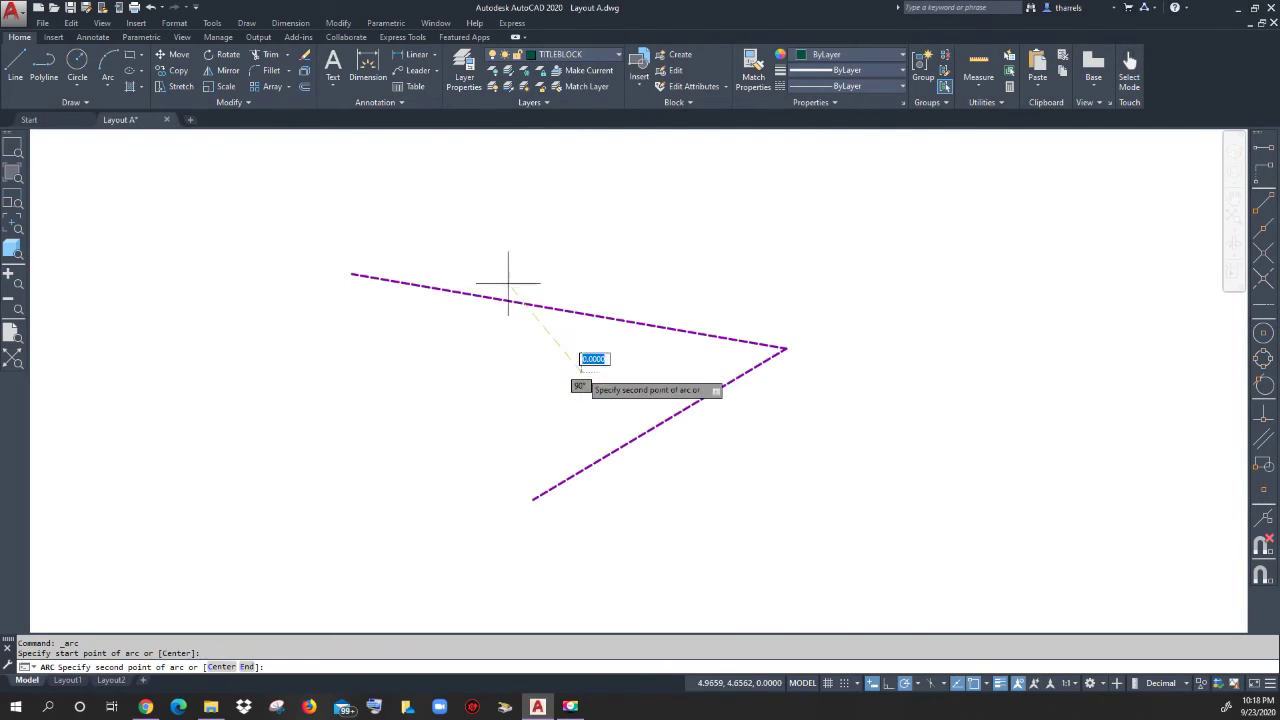
click(452, 233)
click(414, 245)
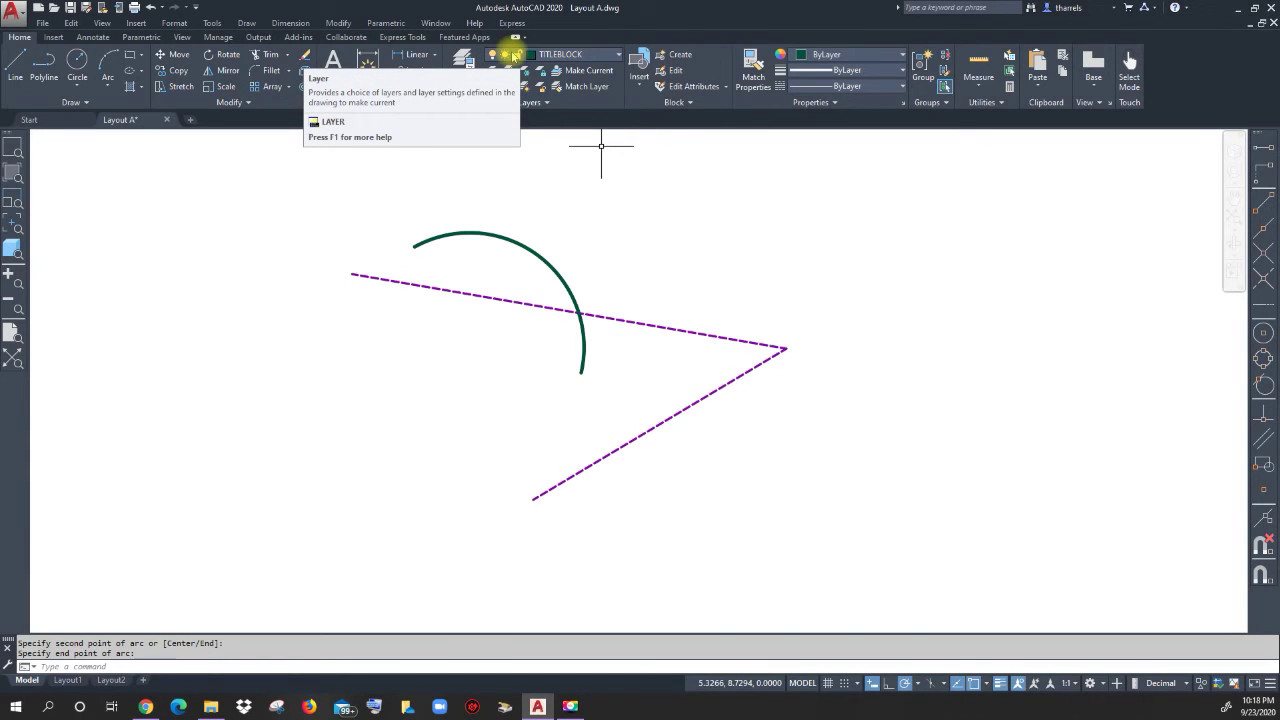
Move the dark green arc to the CUTTING PLANE layer and clear the selection.
click(553, 268)
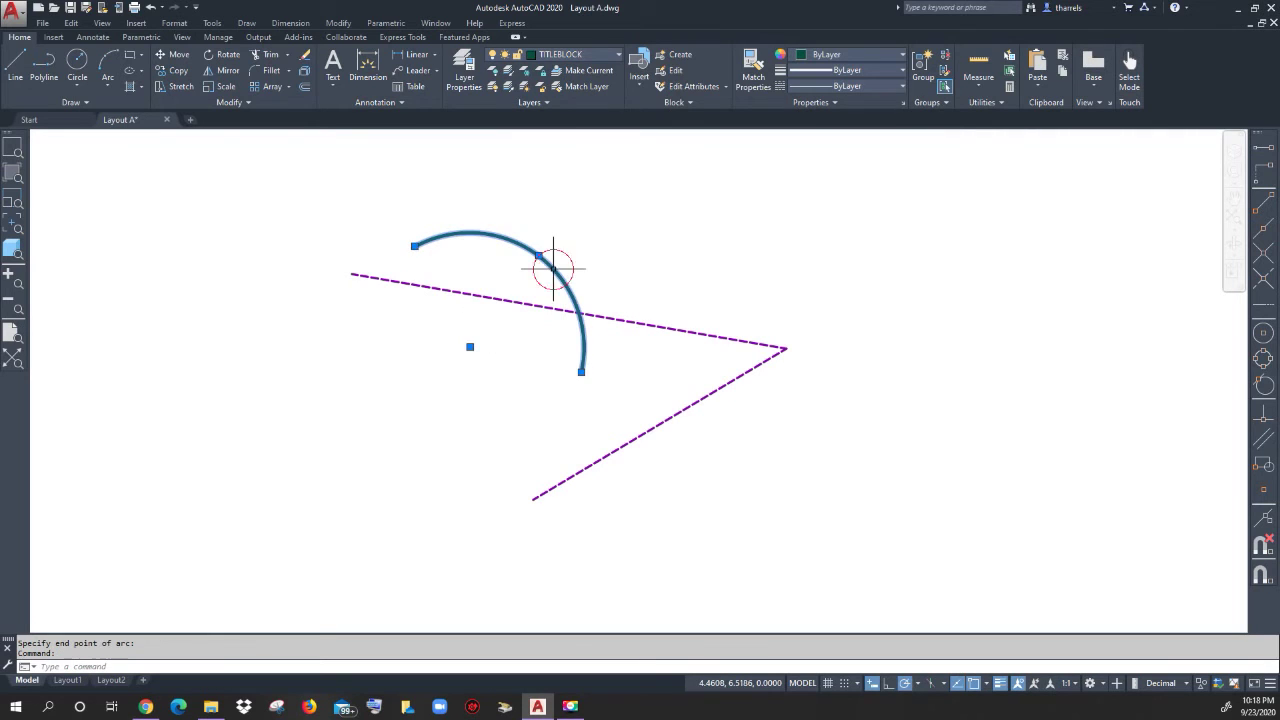
click(618, 58)
click(571, 113)
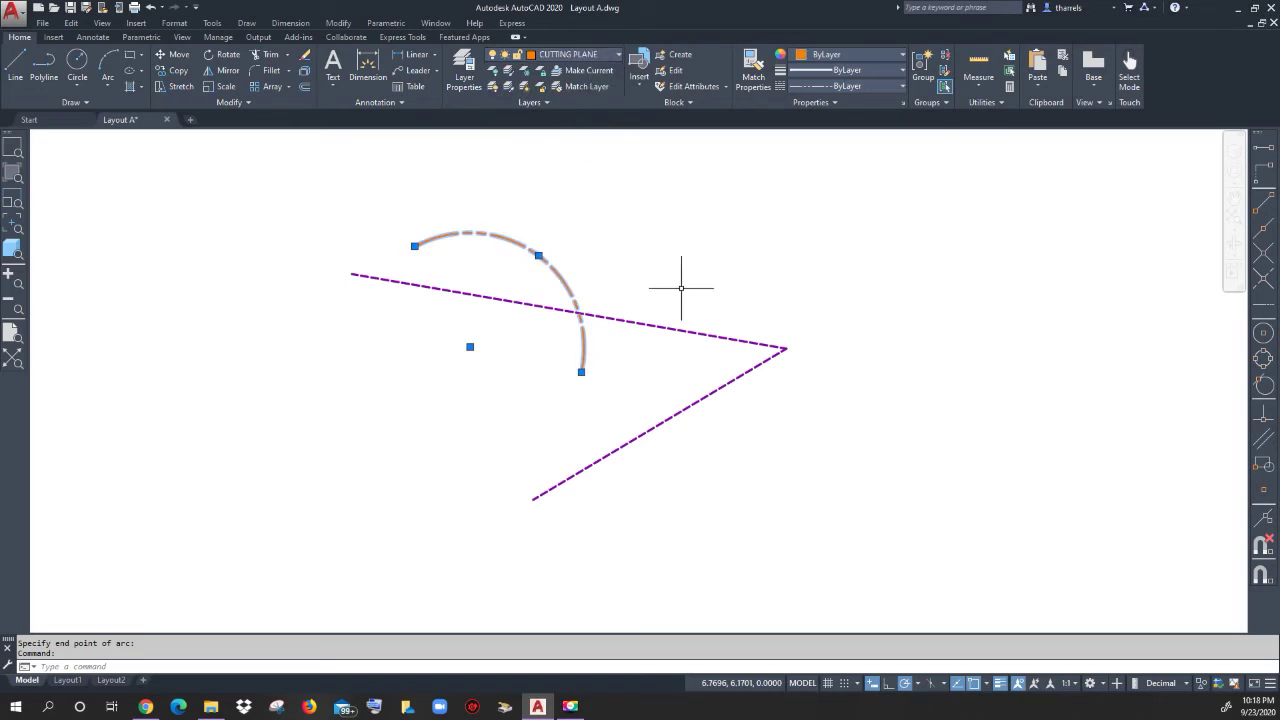
key(Escape)
key(Escape)
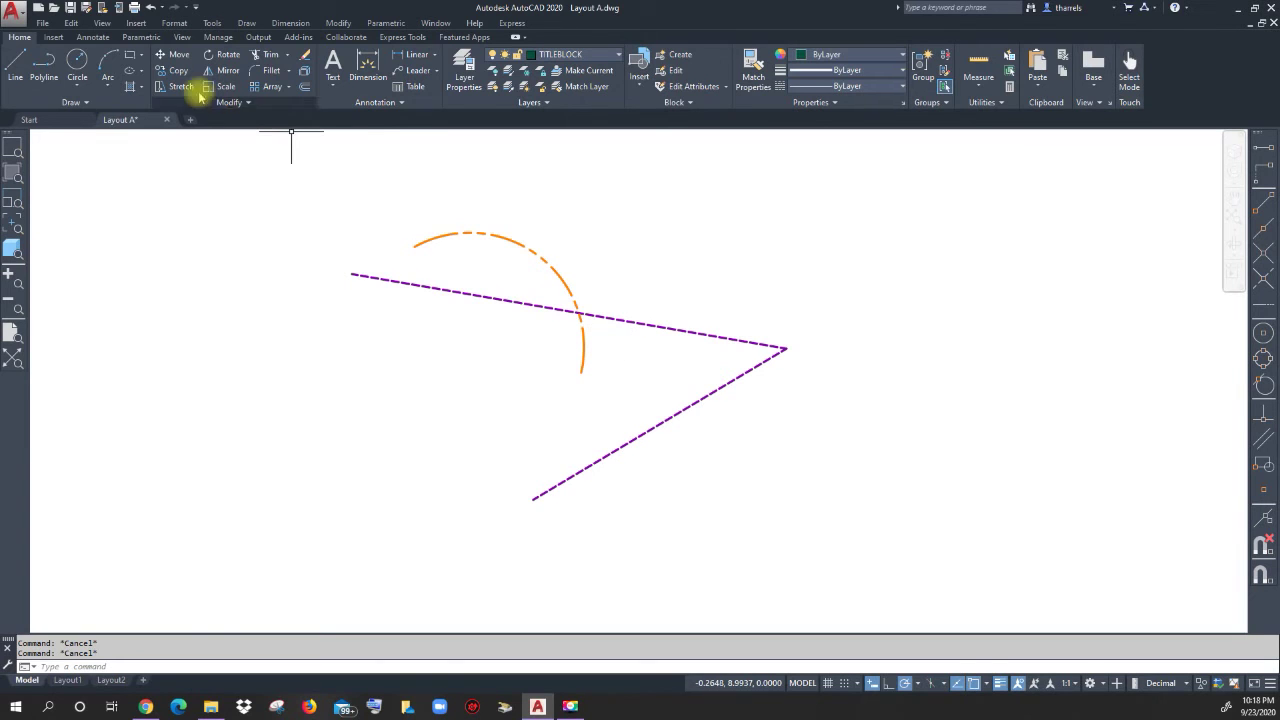
Draw a circle on the current TITLEBLOCK layer, to the left of the dashed lines and the arc.
text(c)
key(Return)
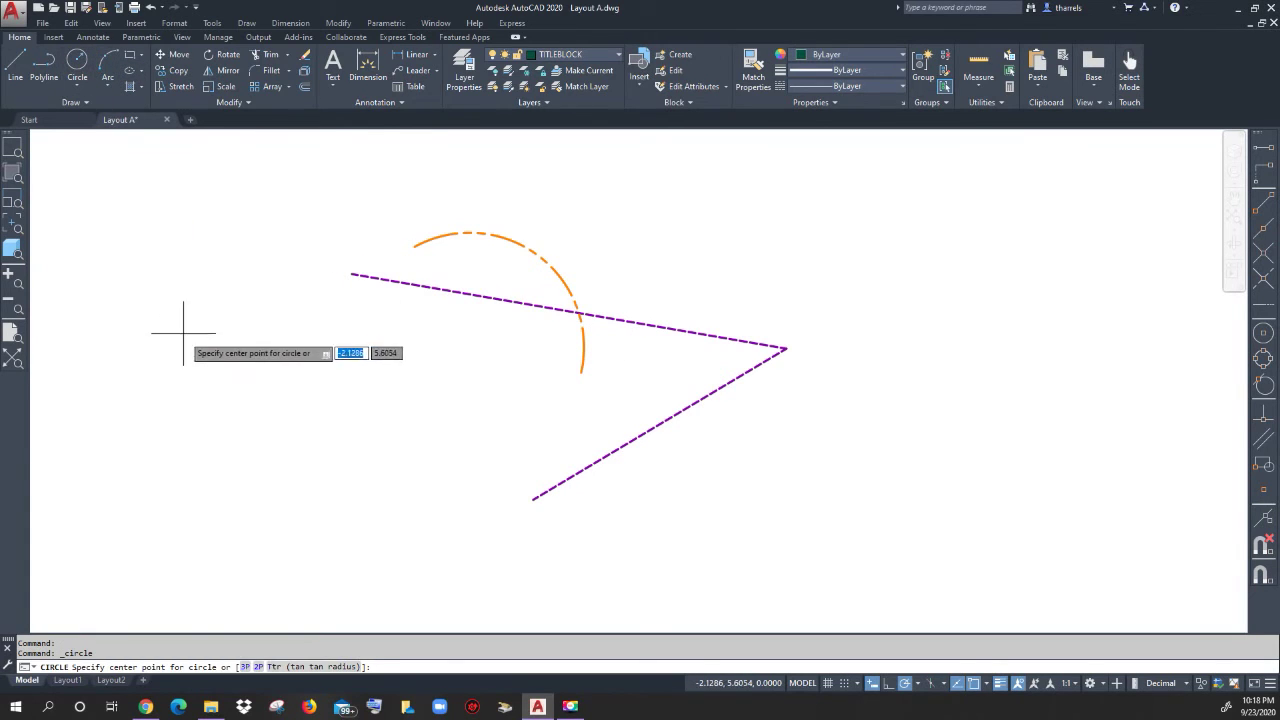
click(185, 335)
click(276, 392)
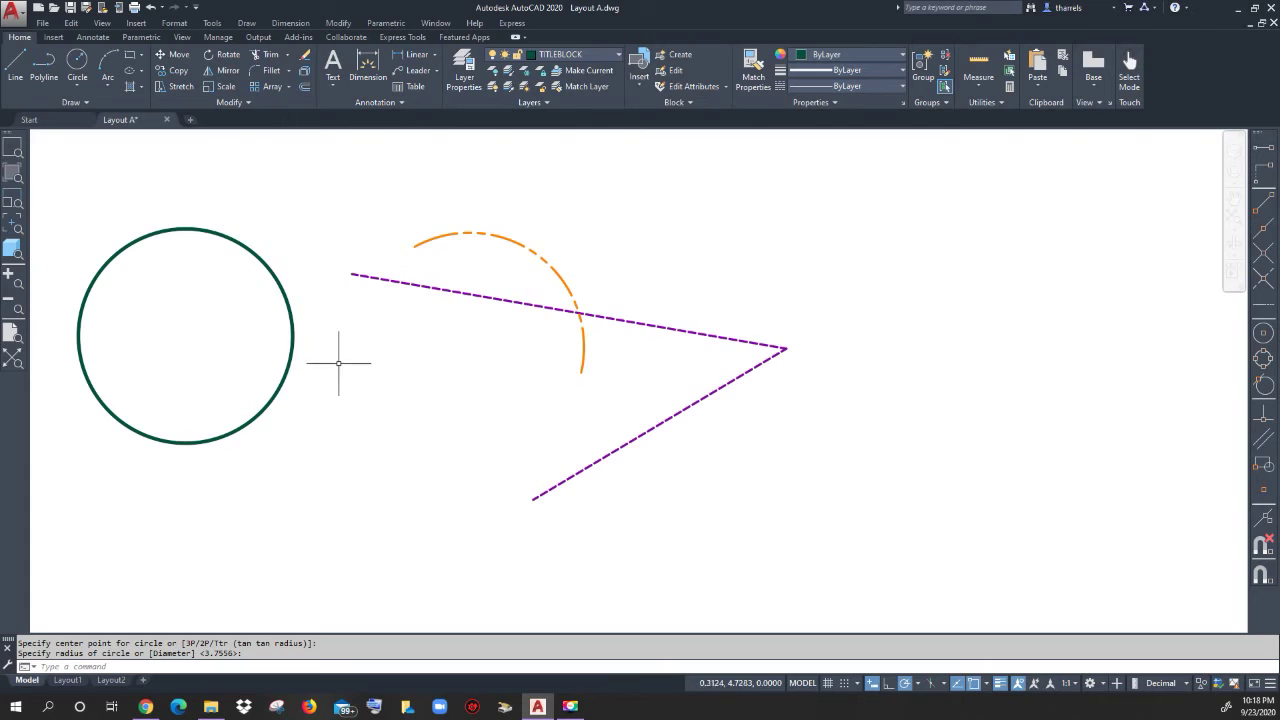
Draw a second circle on the TITLEBLOCK layer, between the first circle and the lower dashed line.
key(Return)
click(414, 414)
click(488, 468)
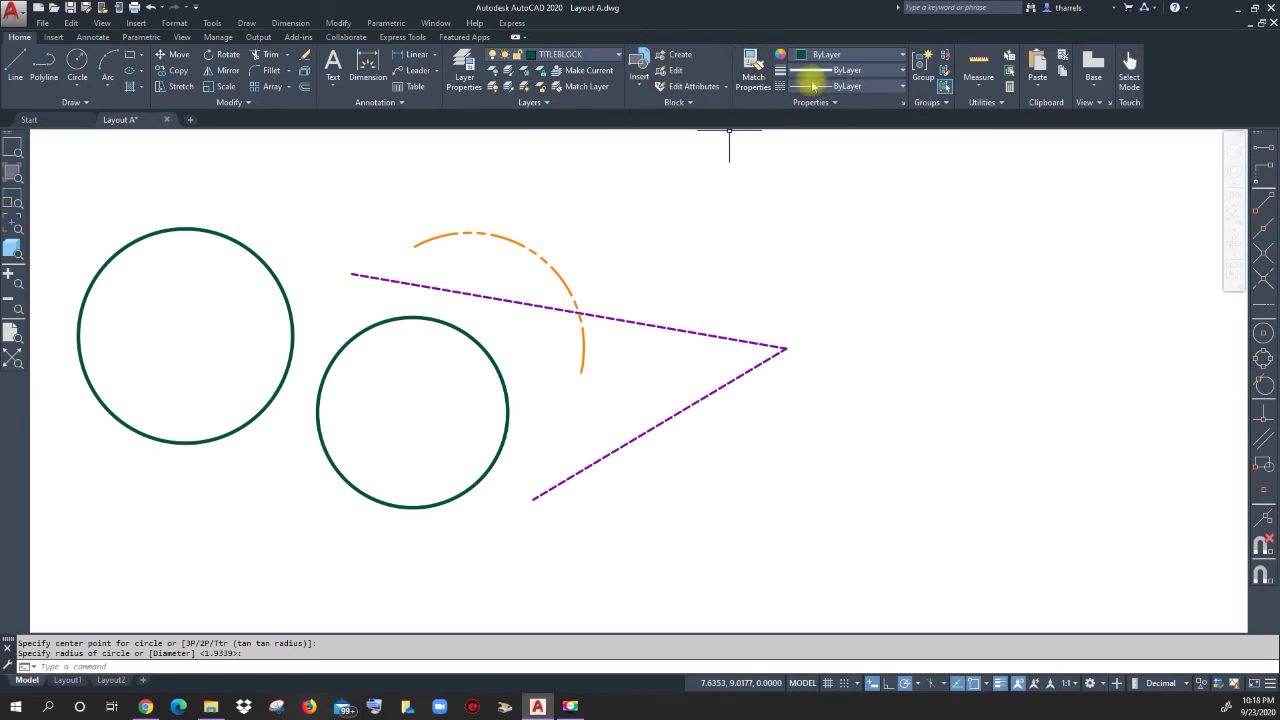
Match the properties of the orange arc onto the upper dashed line and both circles.
click(752, 64)
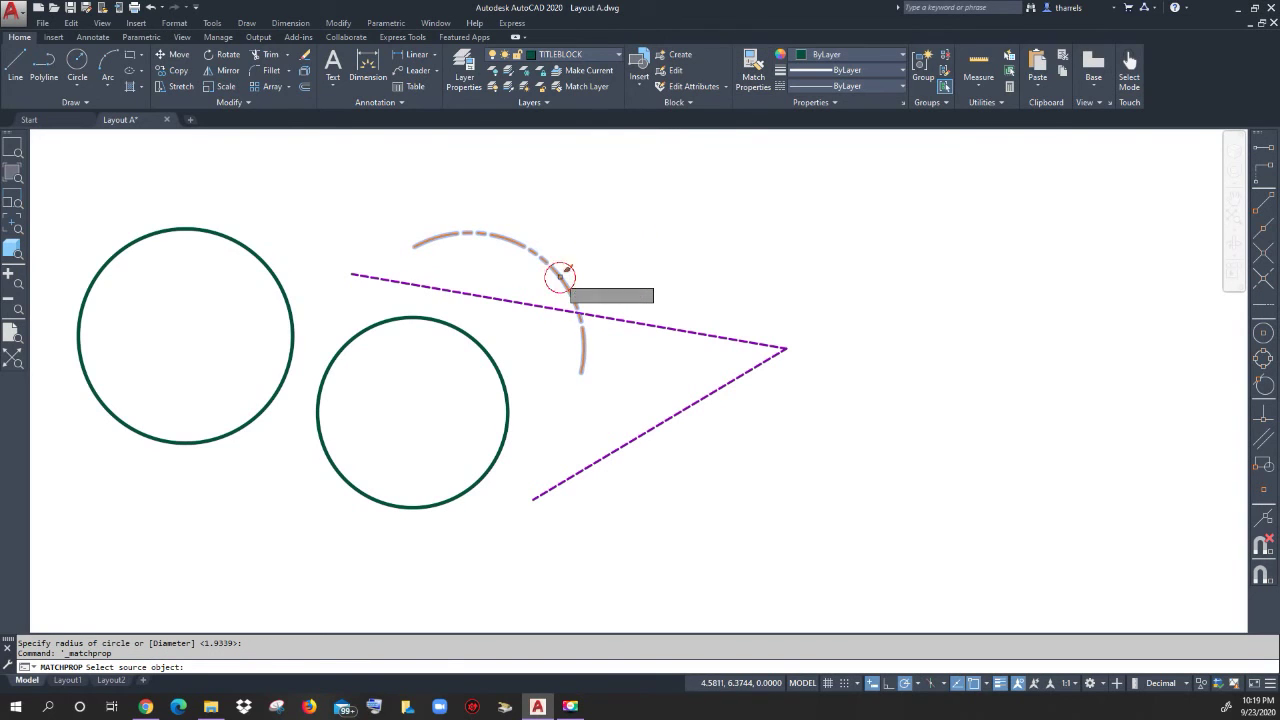
click(561, 275)
click(523, 302)
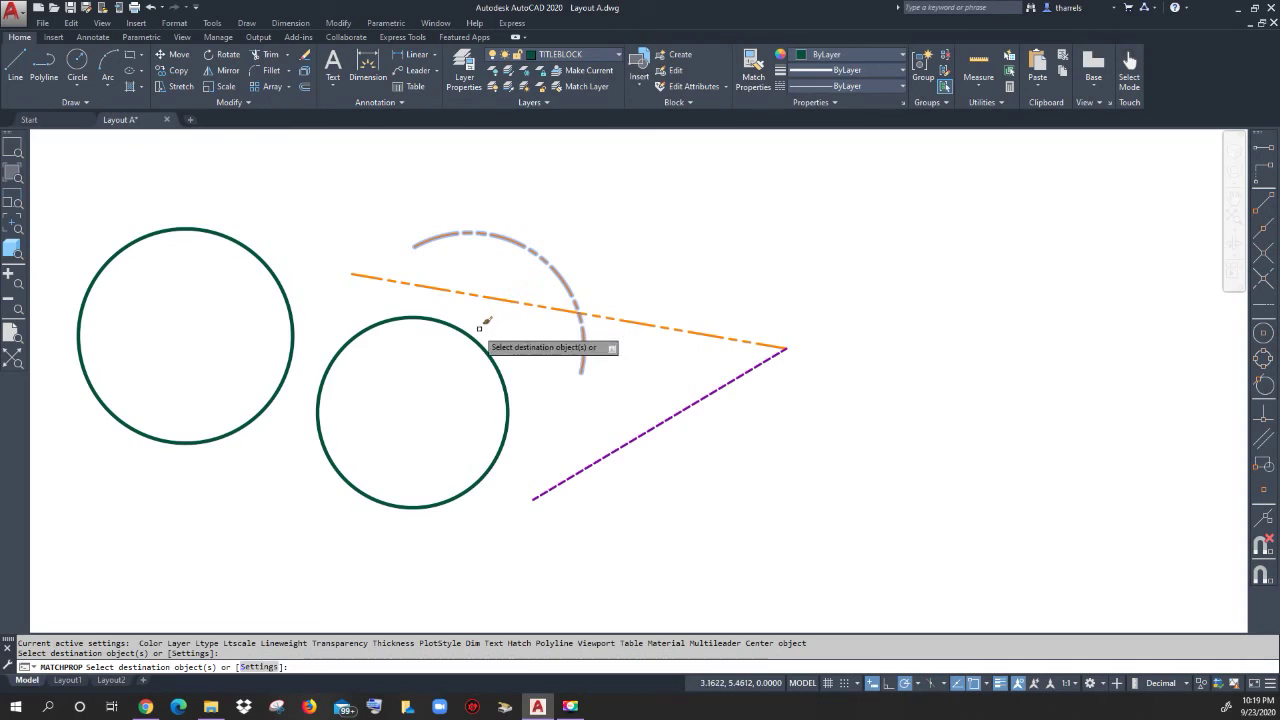
click(471, 337)
click(292, 322)
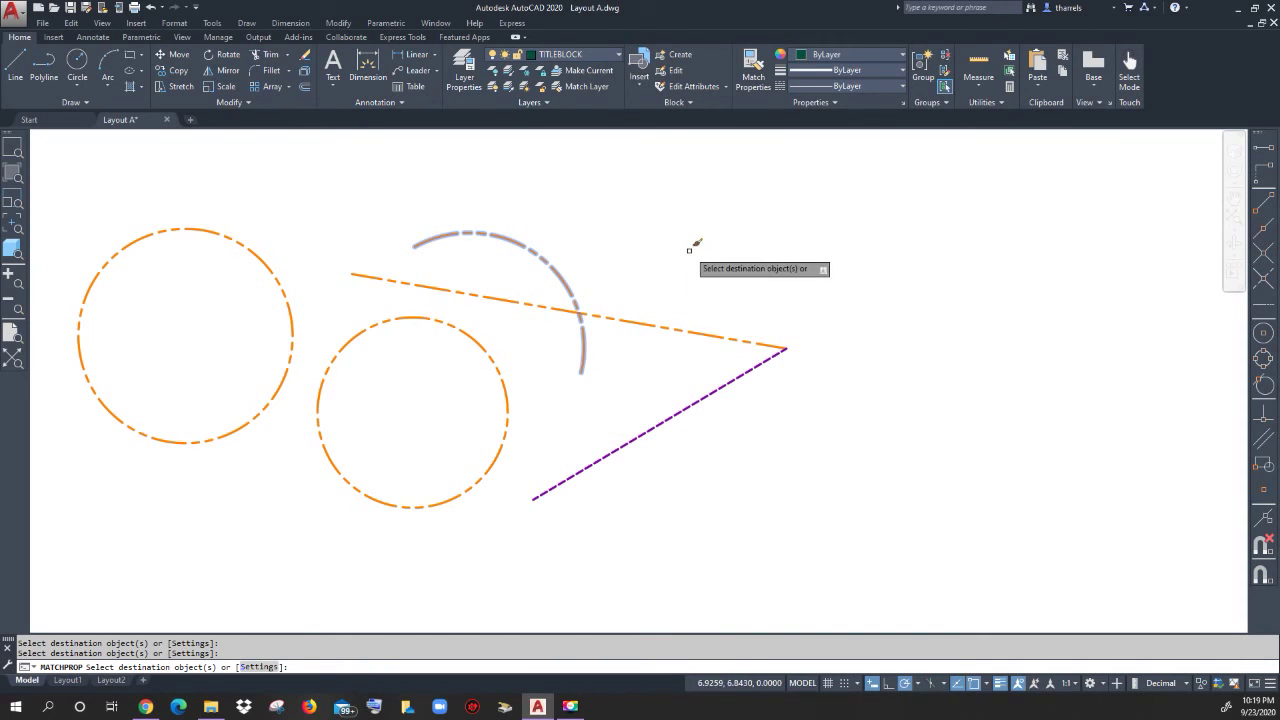
key(Escape)
key(Escape)
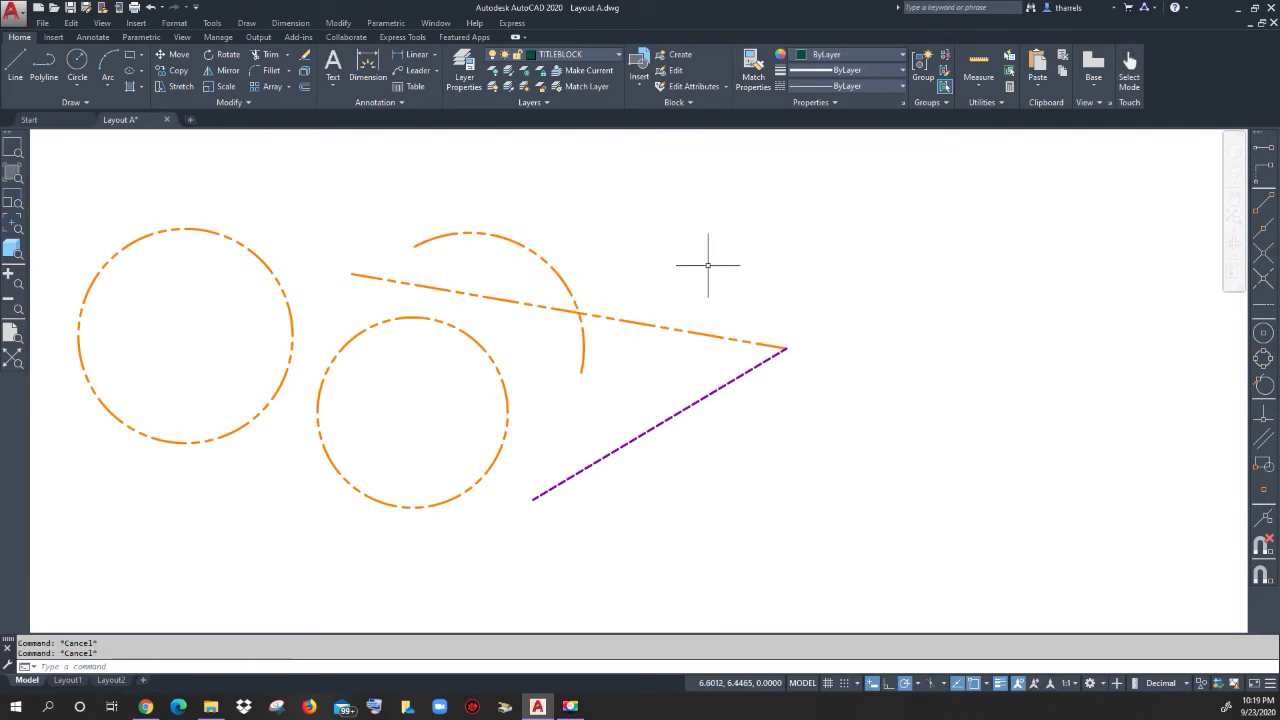
Draw a four-segment zigzag polyline on the TITLEBLOCK layer, crossing both dashed lines near their shared endpoint.
click(44, 64)
click(680, 196)
click(850, 274)
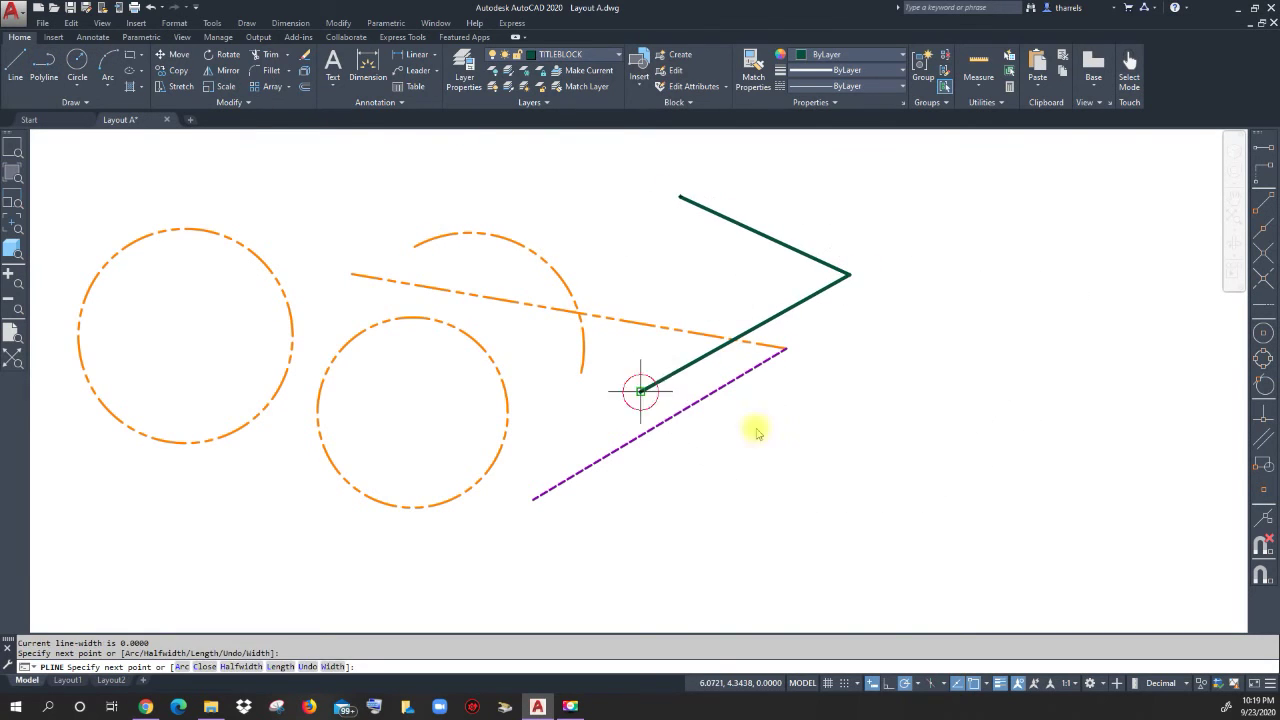
click(640, 391)
click(786, 457)
click(818, 443)
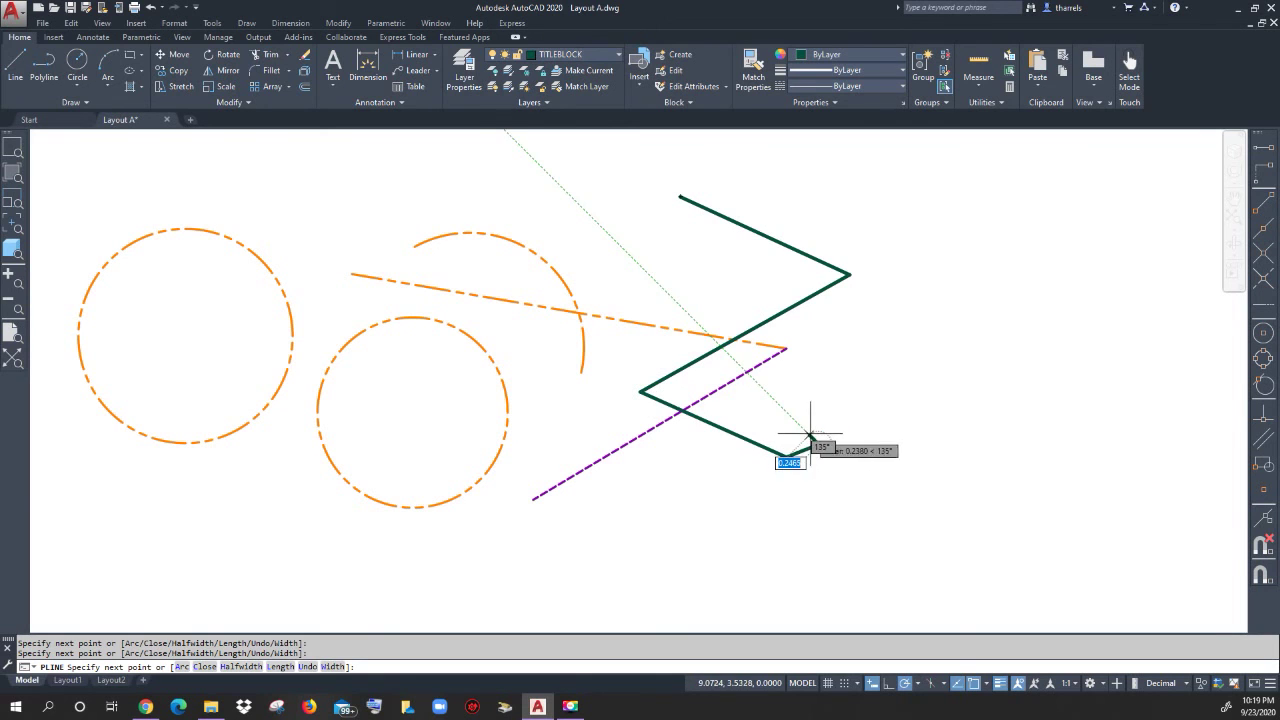
key(Escape)
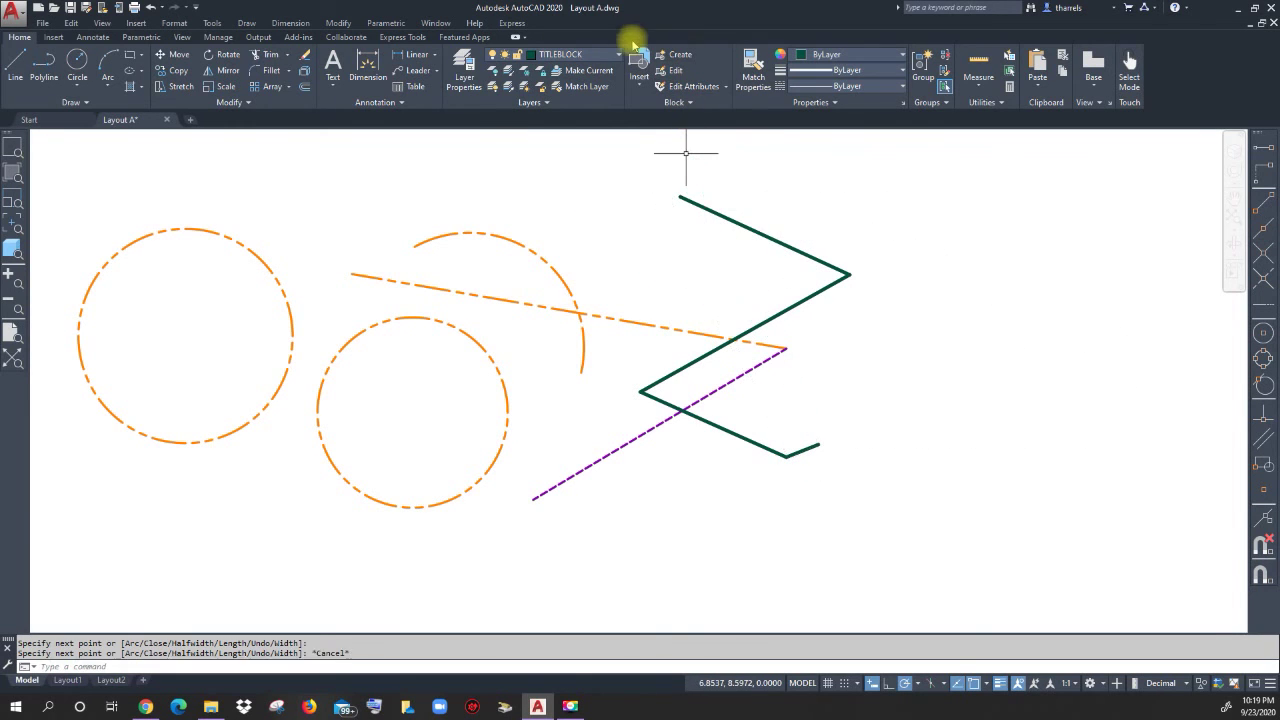
Make HIDDEN LINES the current layer and look through the lineweight, color and linetype choices, keeping all three at ByLayer.
click(620, 56)
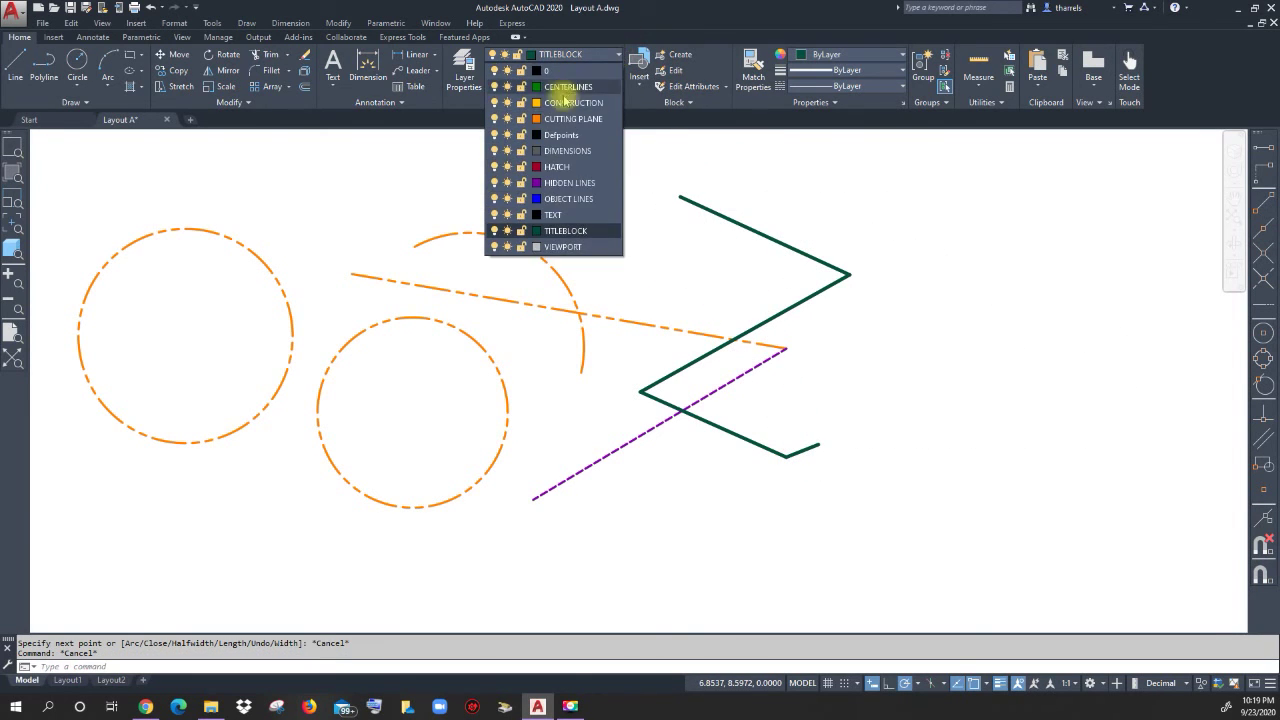
click(567, 187)
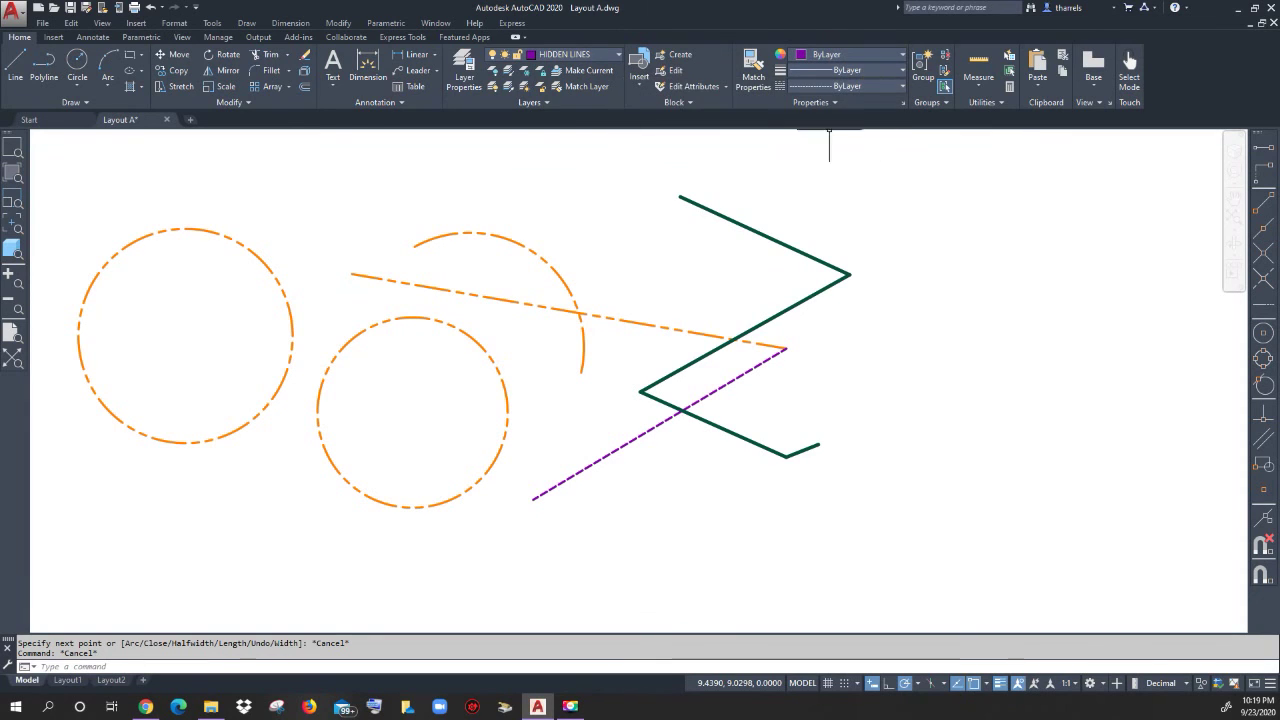
click(902, 72)
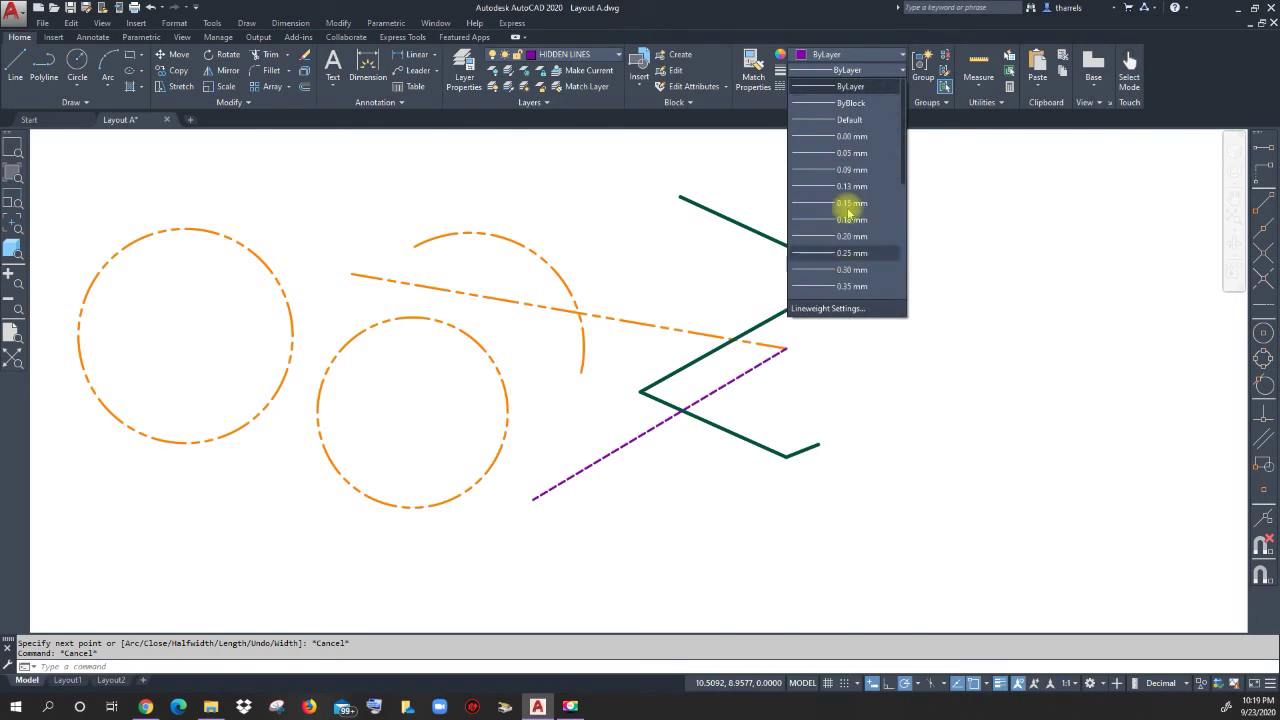
click(986, 175)
click(902, 54)
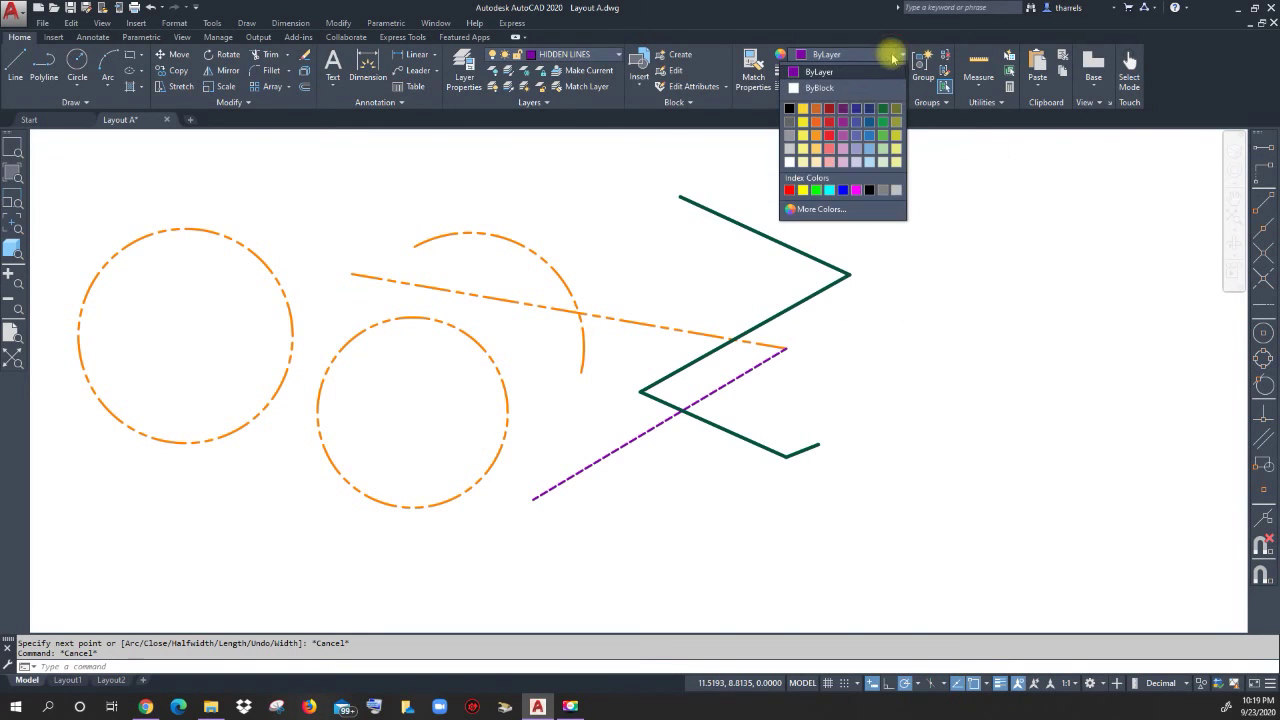
click(948, 196)
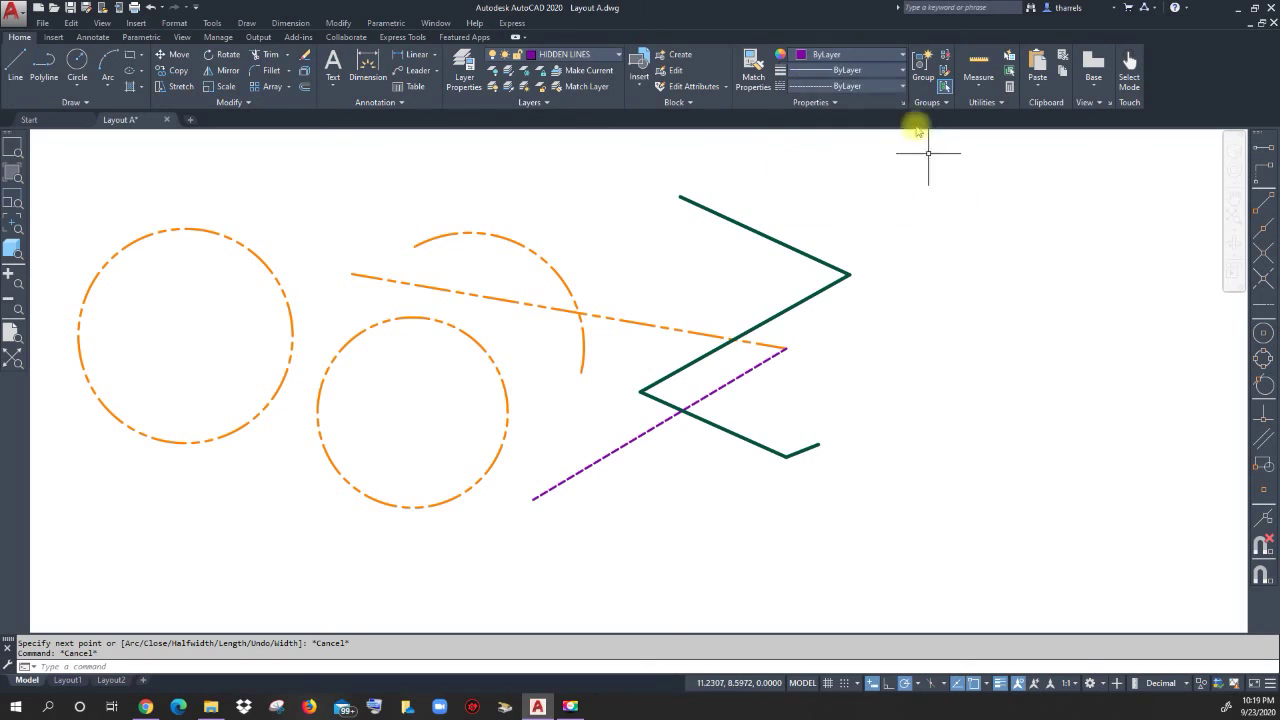
click(880, 86)
click(960, 232)
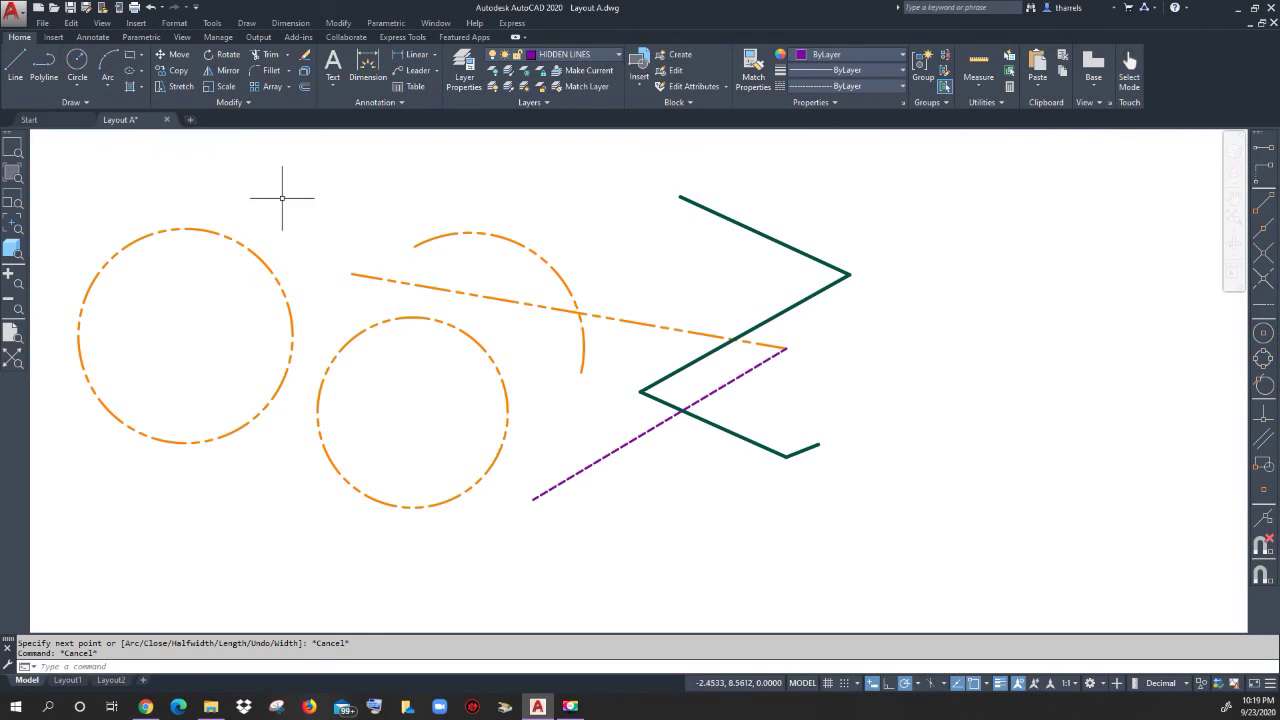
Erase all the circles, lines, arc and polyline from model space and save the drawing.
click(886, 526)
click(125, 162)
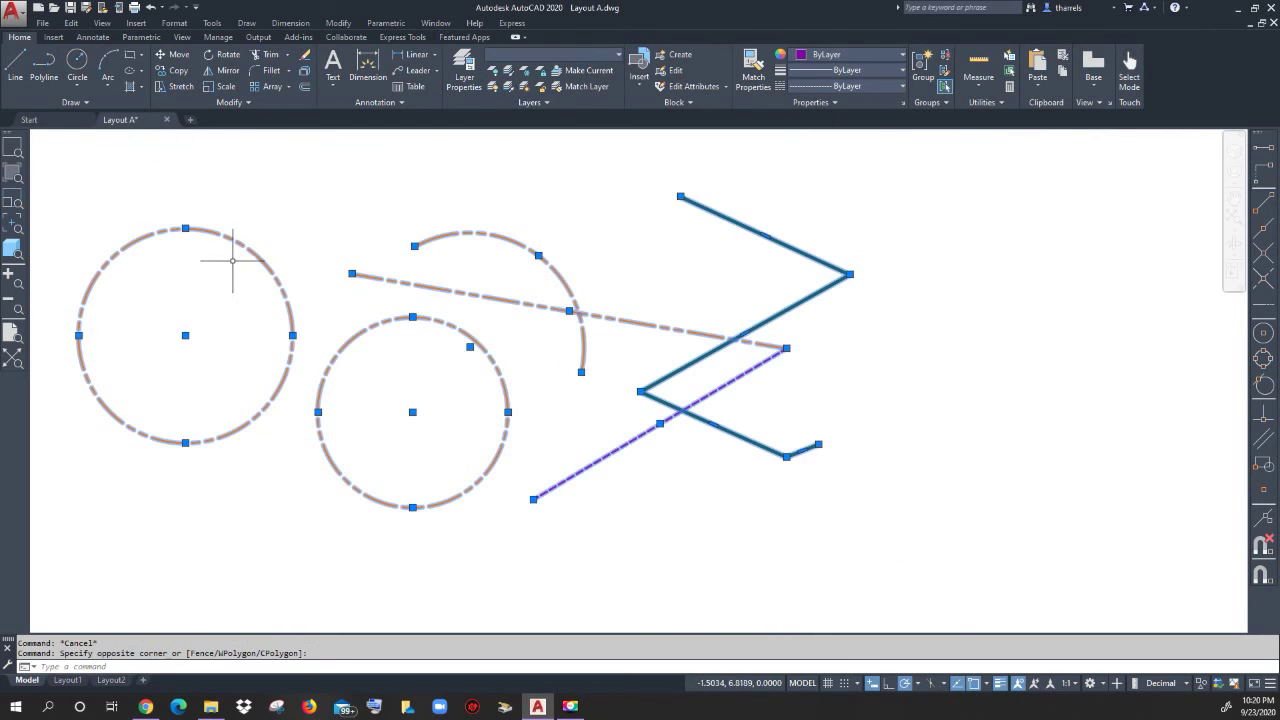
key(Delete)
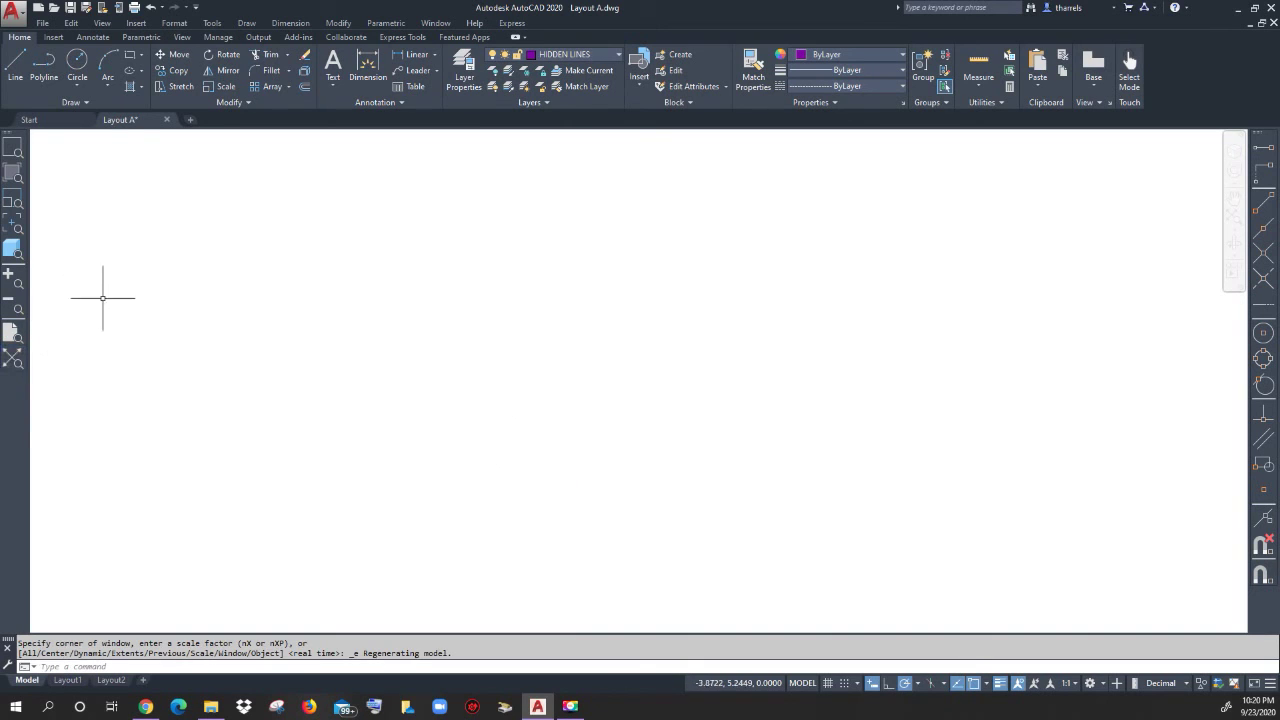
click(70, 8)
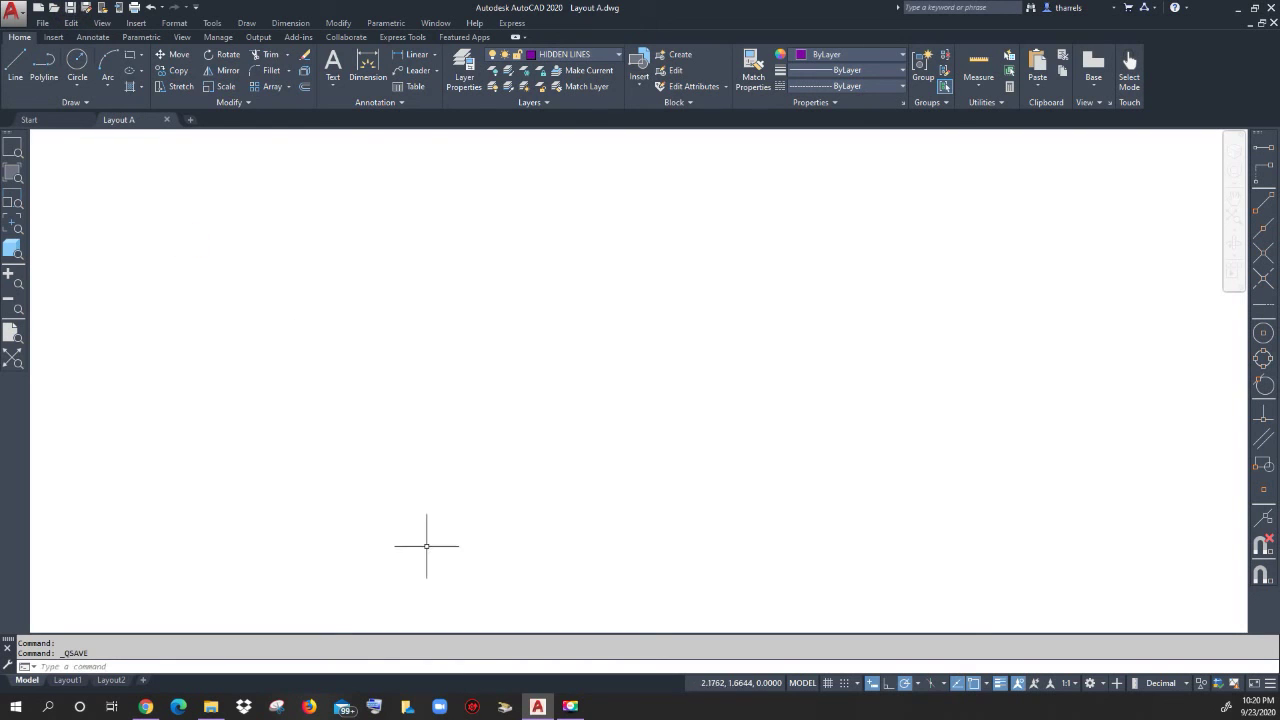